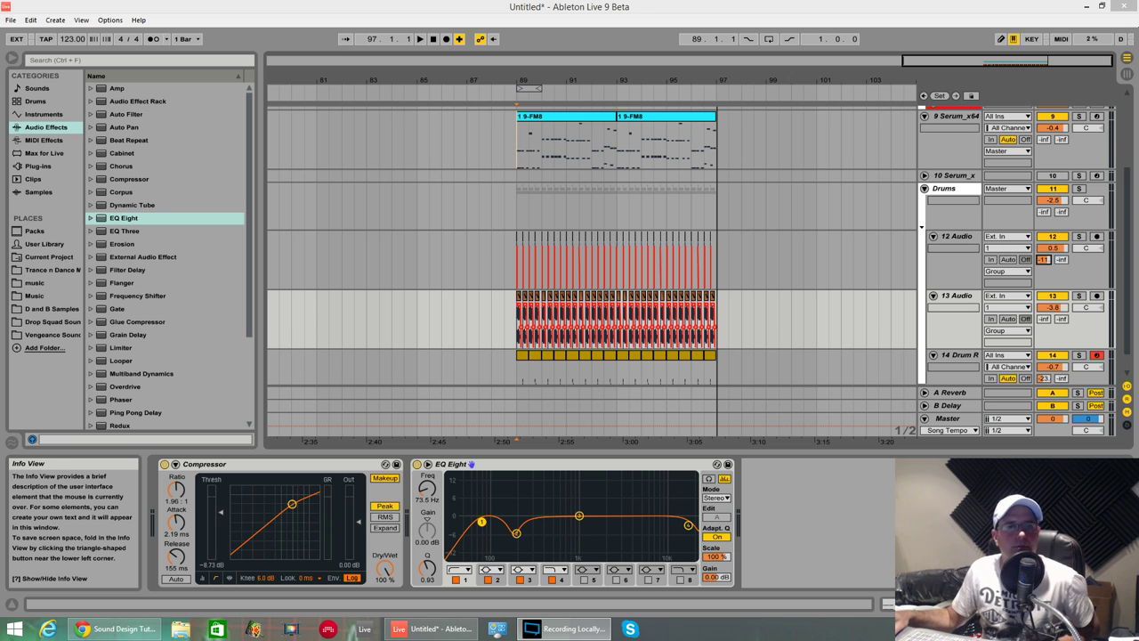
- Play the arrangement from the Drums track, nudge Master volume up, and show Serum's Vintage culture the duo patch
left_click(520, 212)
key("space")
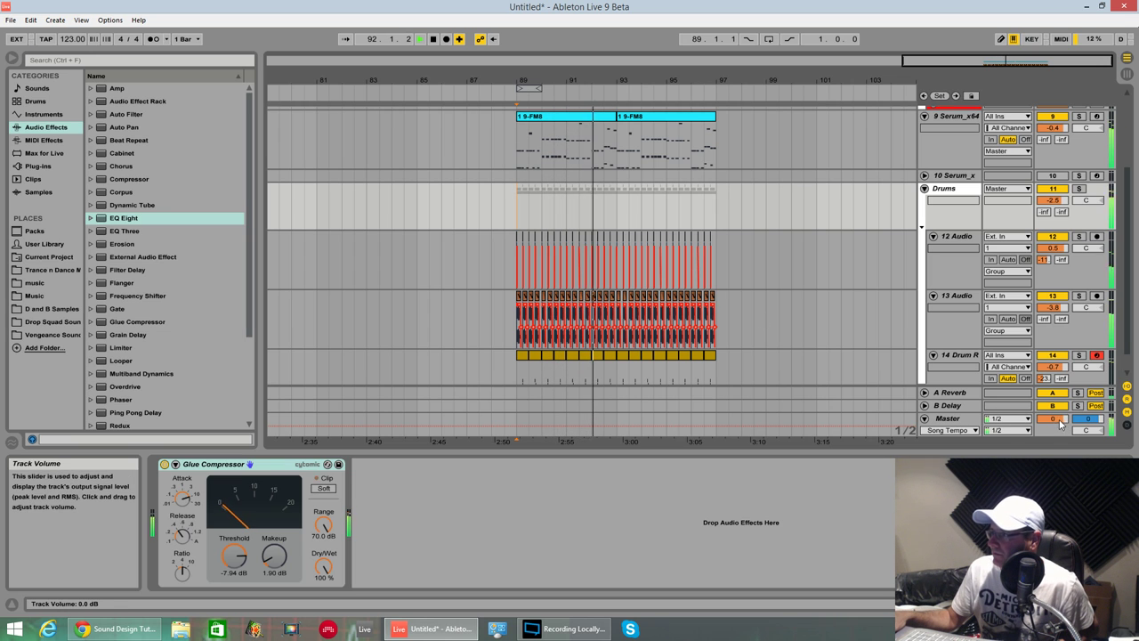
left_click_drag(1053, 418, 1065, 434)
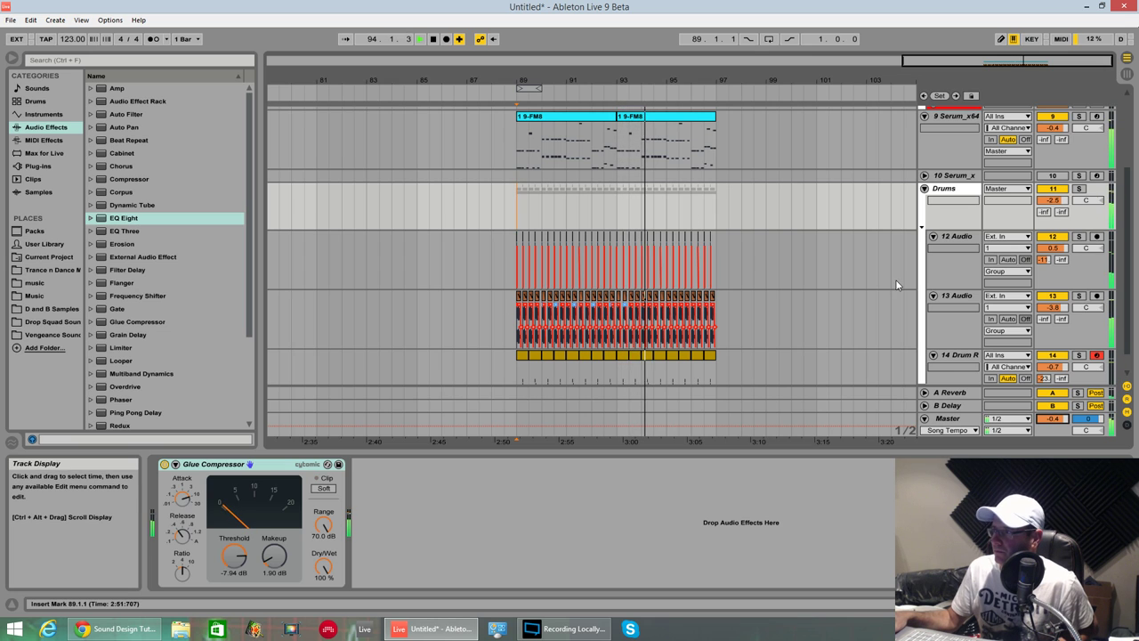
scroll(686, 249, "up", 1)
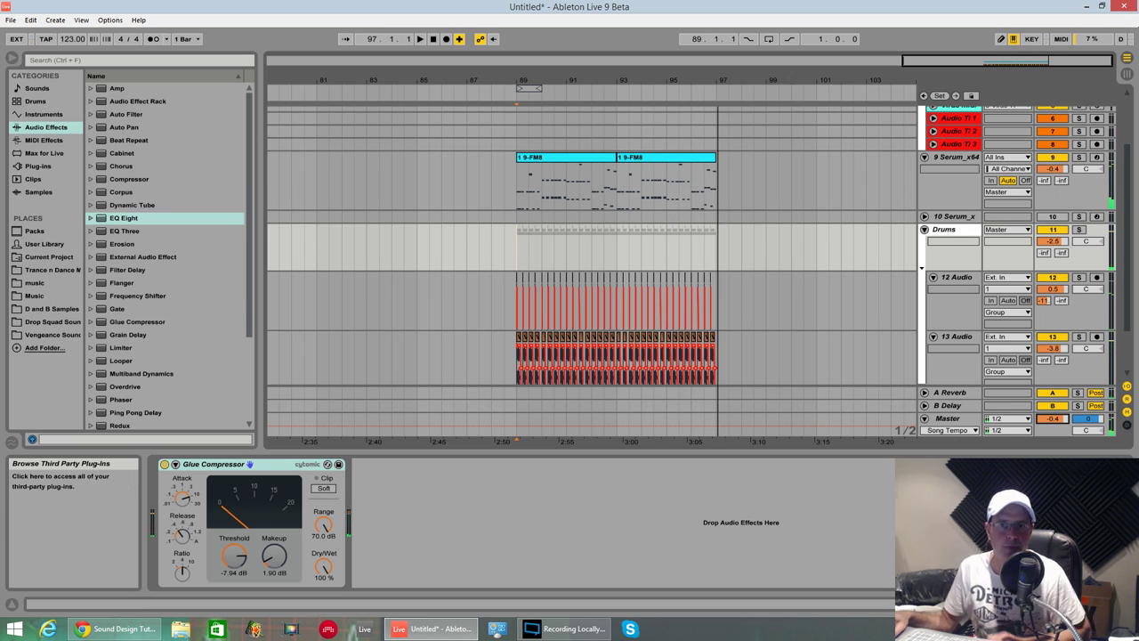
key("ctrl+alt+p")
left_click_drag(843, 125, 809, 122)
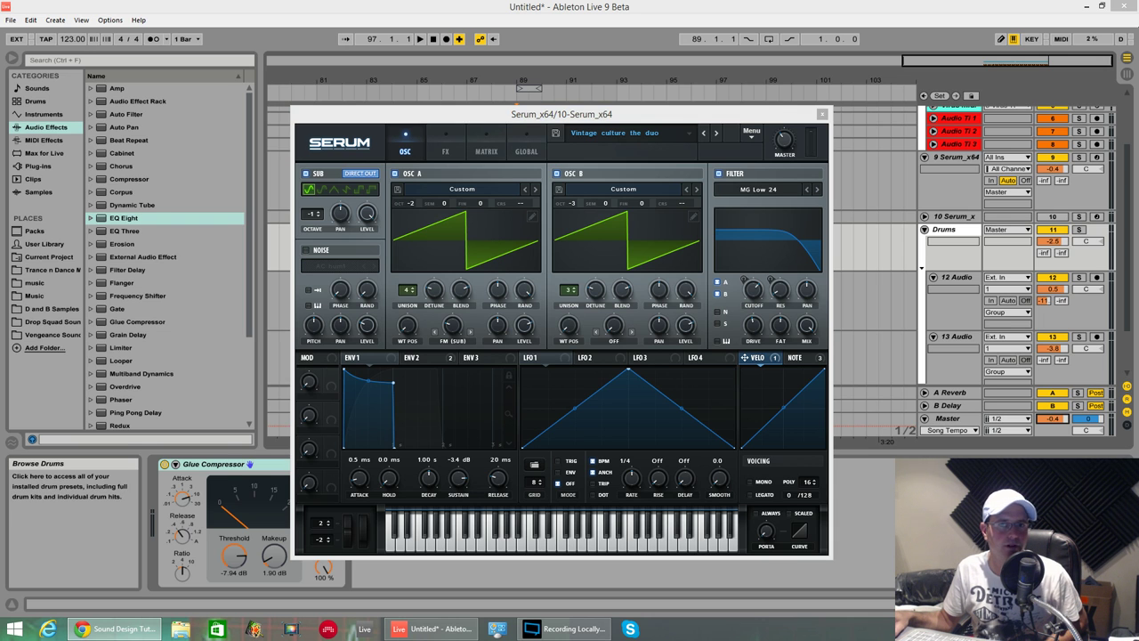
- Read the Facebook inbox message requesting a Serum or Sylenth remake of a bass sound
left_click(118, 628)
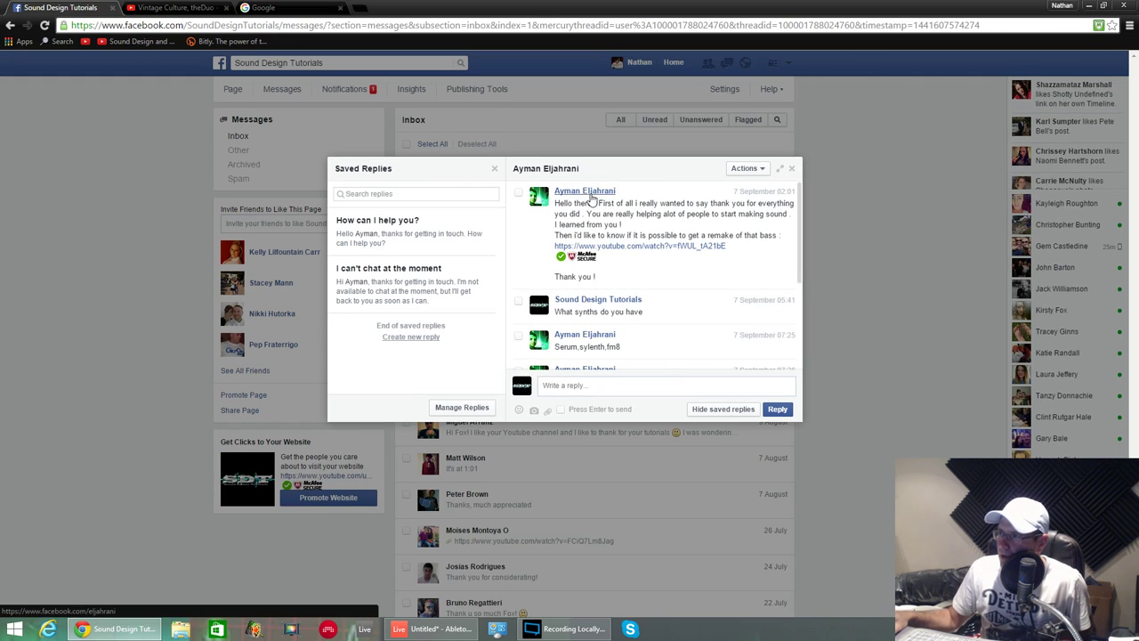
mouse_move(592, 198)
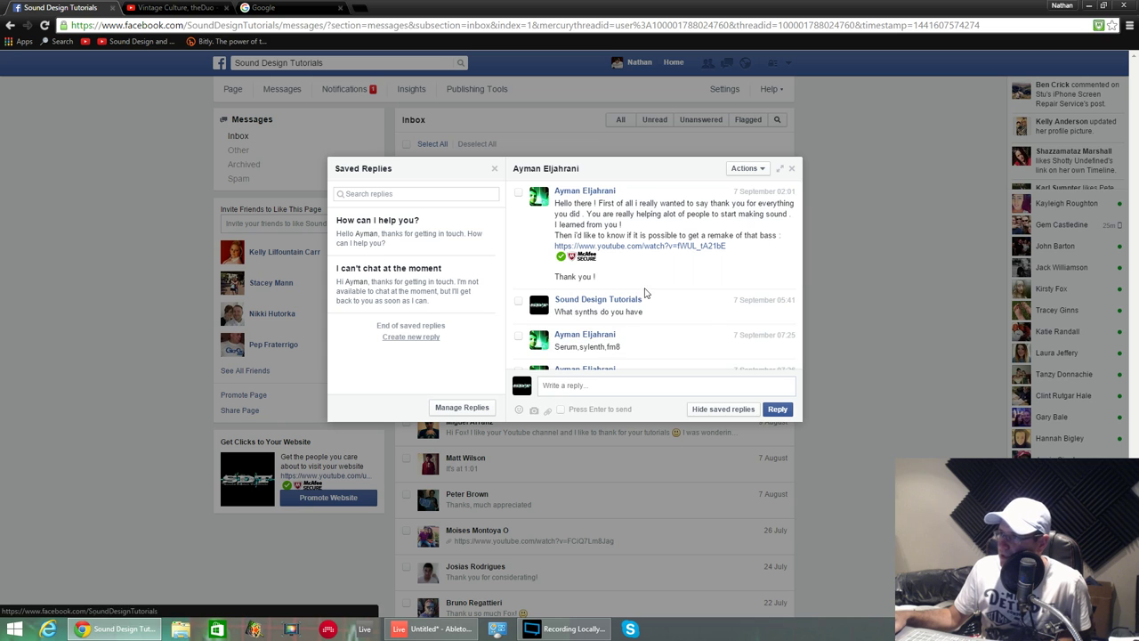
scroll(646, 289, "down", 5)
scroll(645, 287, "up", 5)
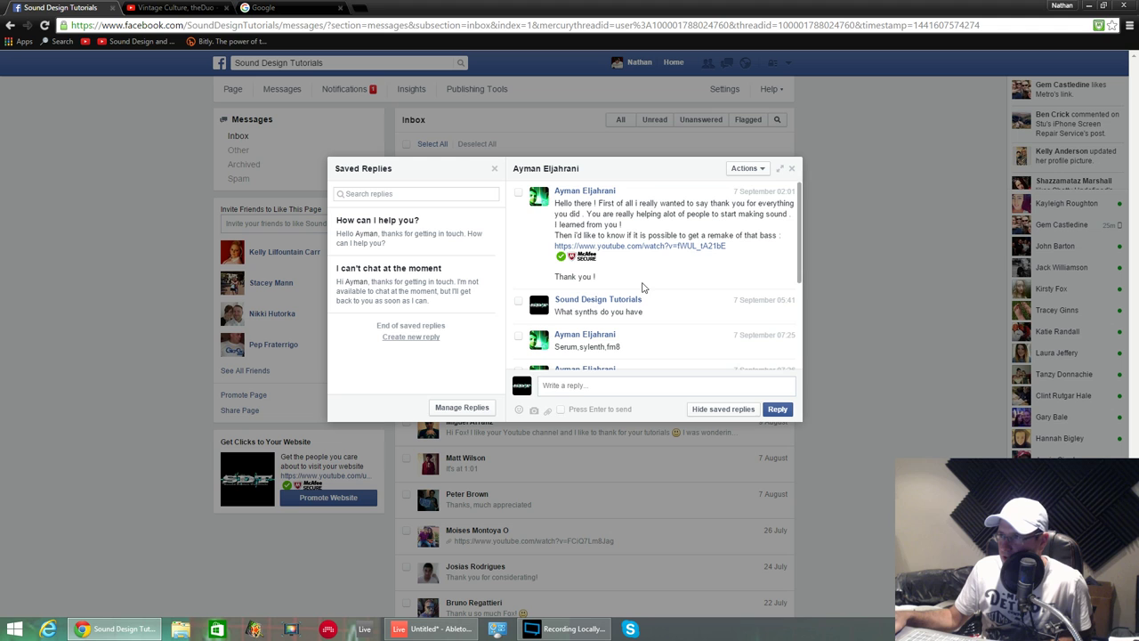
- Show the 'Vintage Culture, theDuo - Everyday (Original Mix)' video in a smaller browser over Ableton
left_click(194, 13)
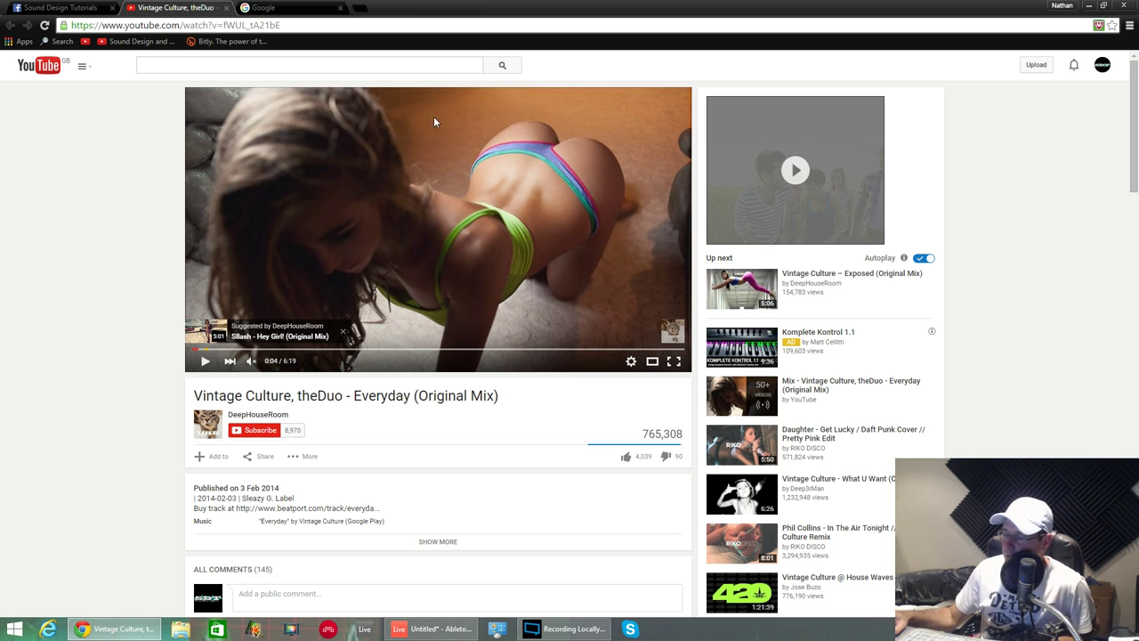
left_click_drag(691, 17, 574, 465)
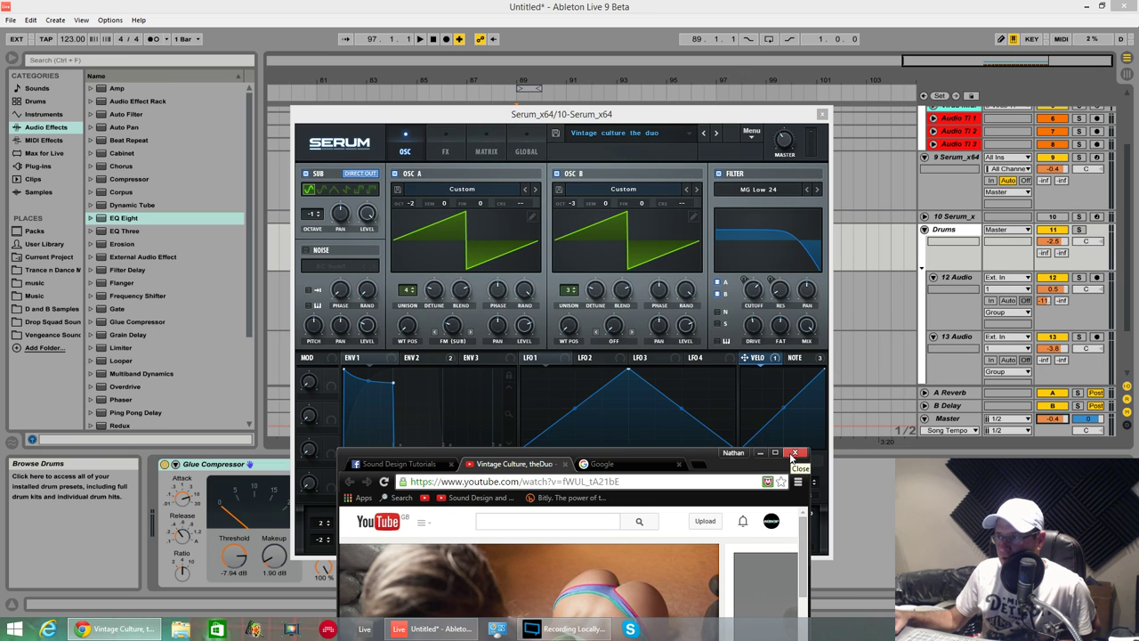
- Close the browser, play, solo track 9 Serum_x64, and raise Serum's FX EQ high-band frequency
left_click(795, 453)
key("space")
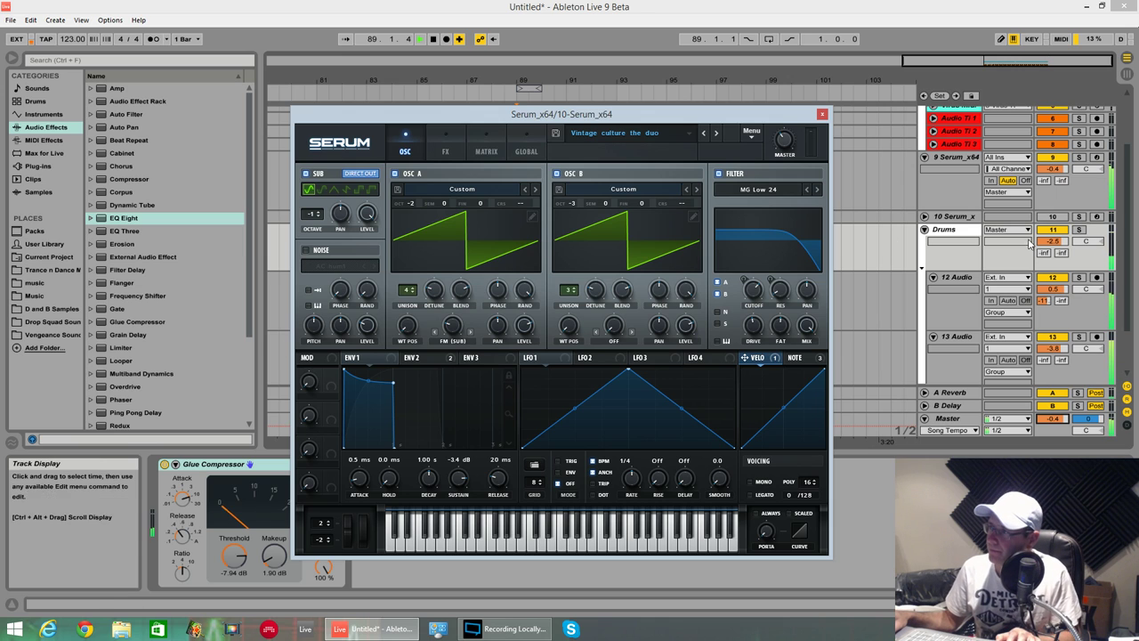
left_click(1078, 156)
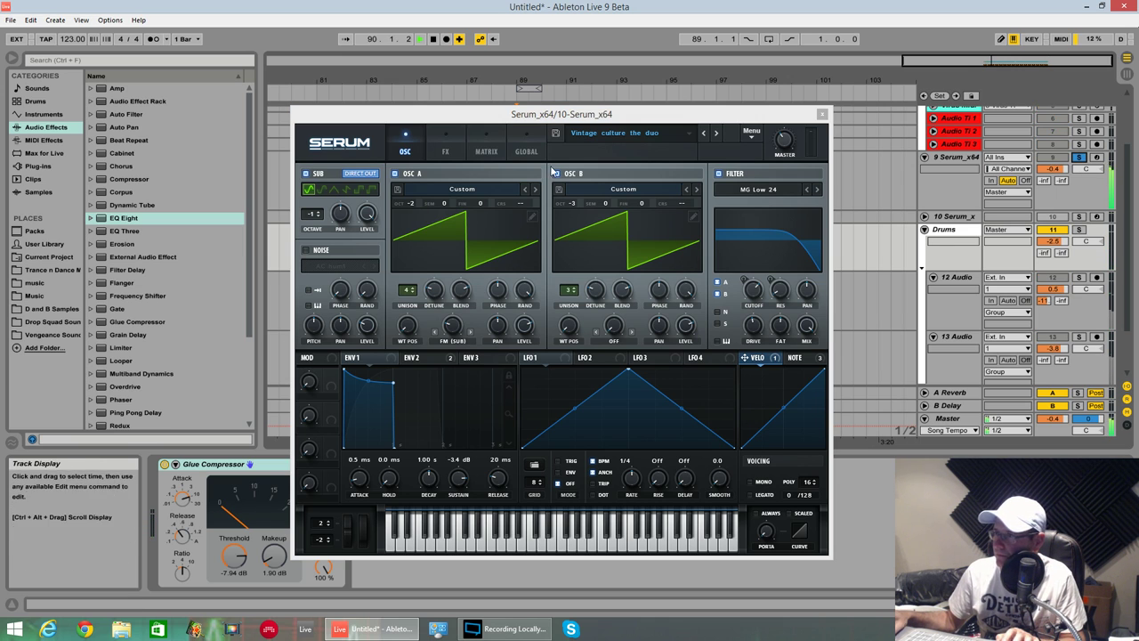
left_click(950, 163)
left_click_drag(543, 116, 526, 152)
left_click(433, 190)
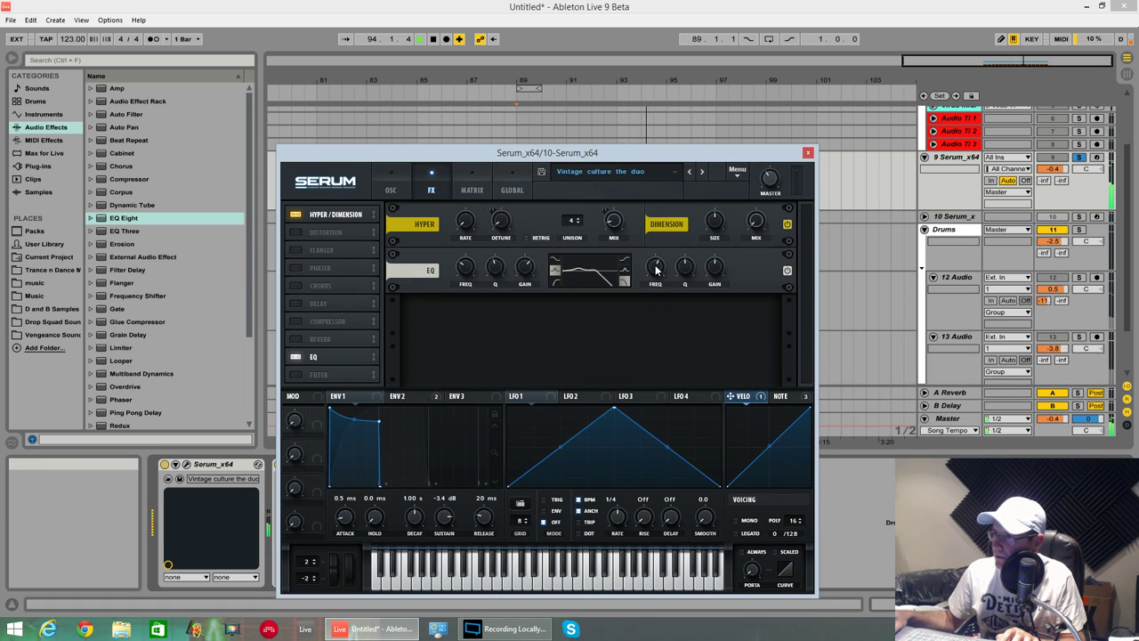
left_click_drag(655, 269, 661, 257)
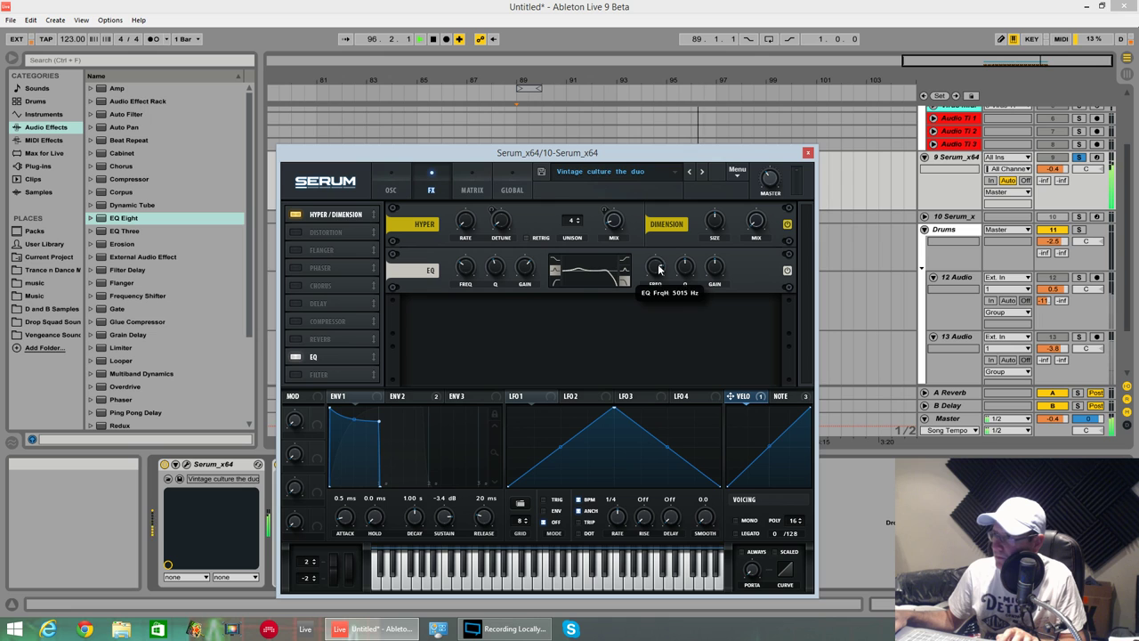
- Select the Serum devices on tracks 9 and 10, then close the Serum plug-in window
left_click(952, 161)
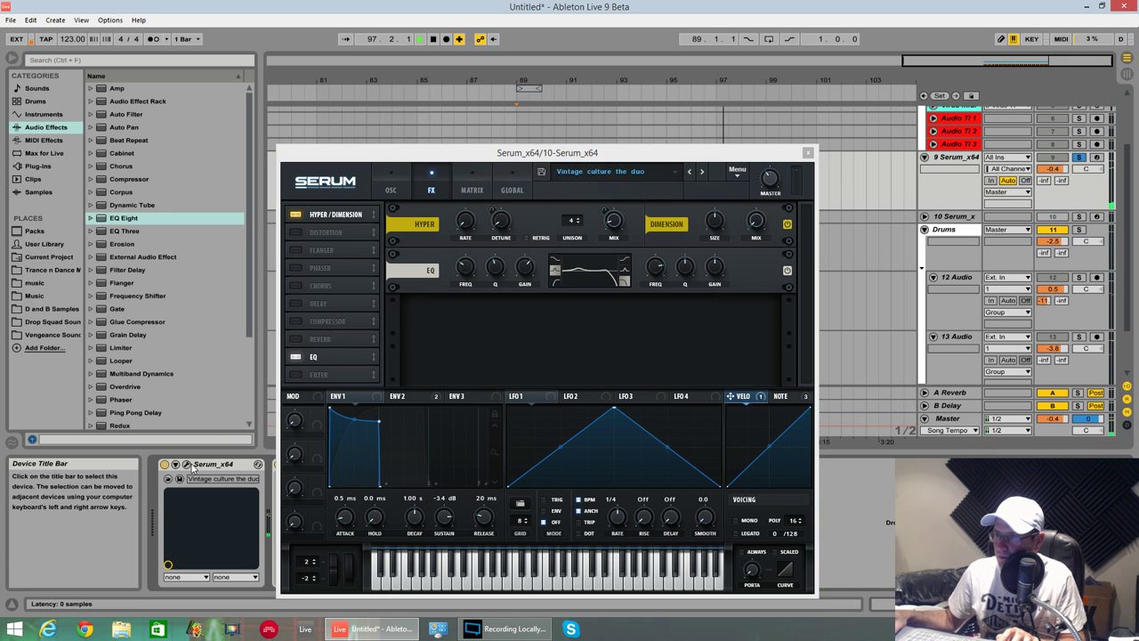
left_click(187, 465)
left_click(187, 465)
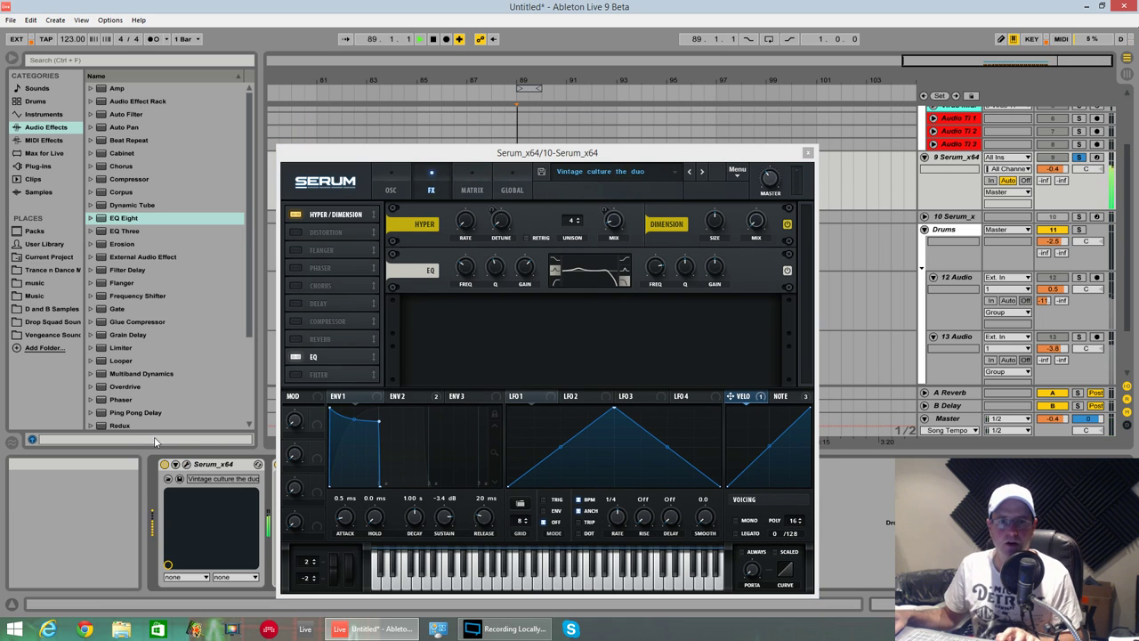
left_click(961, 219)
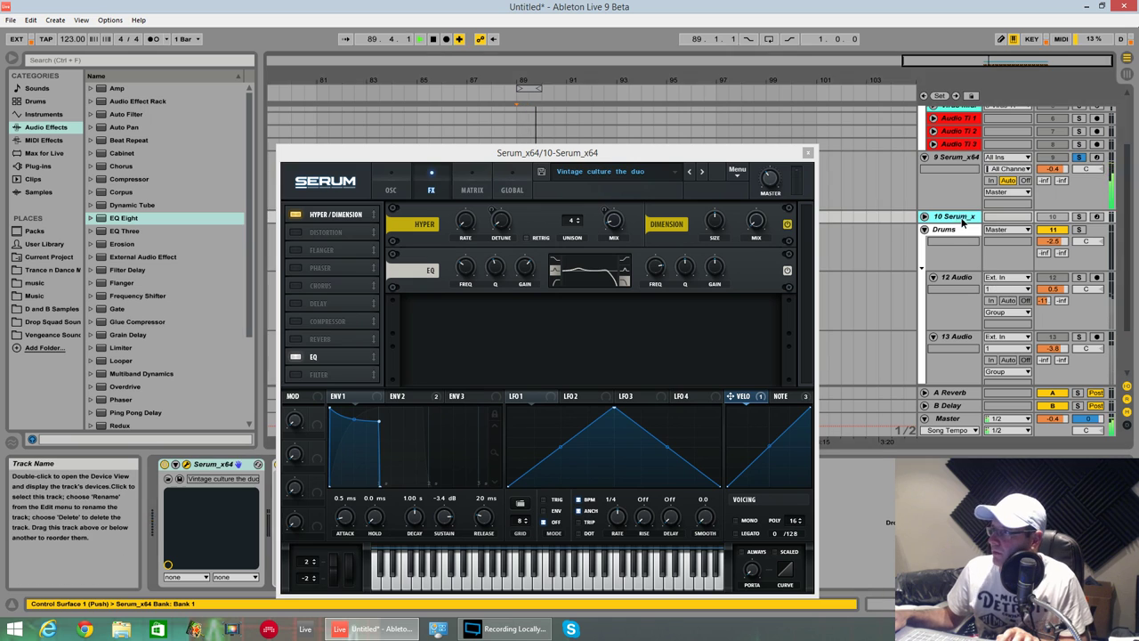
left_click(187, 465)
left_click(186, 465)
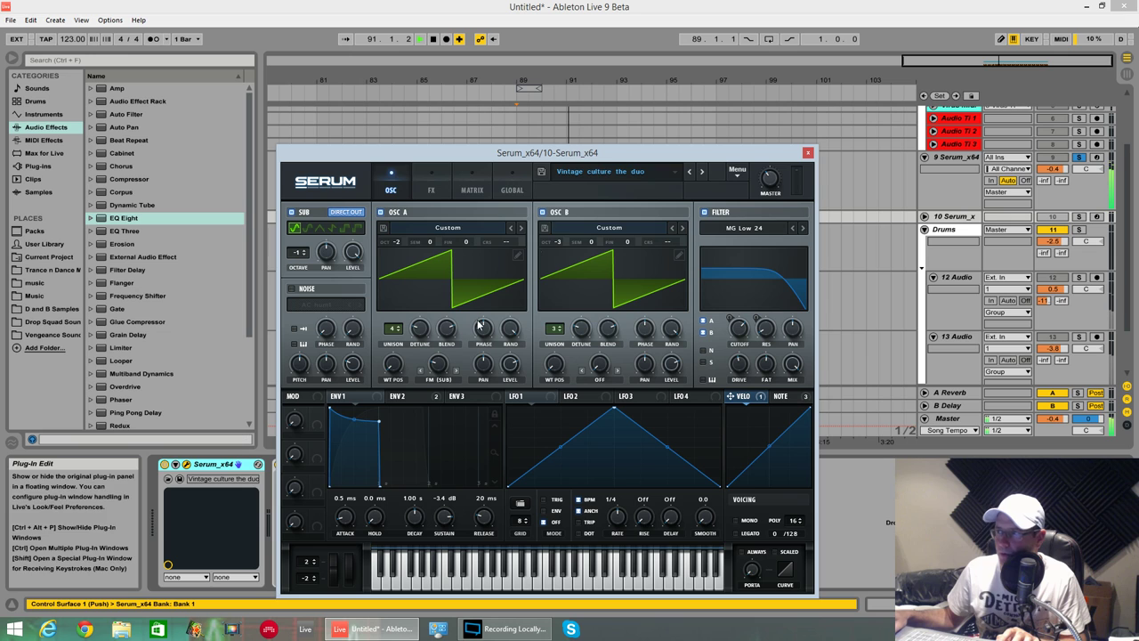
left_click(807, 152)
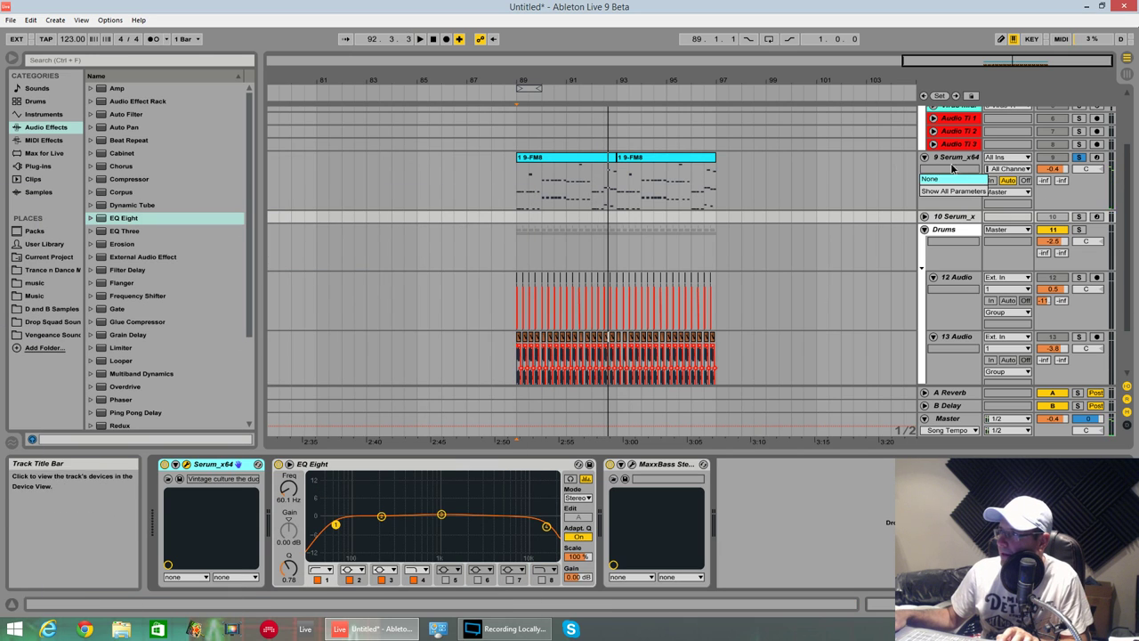
- Open track 9's Serum, look over its FX and oscillator pages, and bring up Serum's main menu
left_click(888, 176)
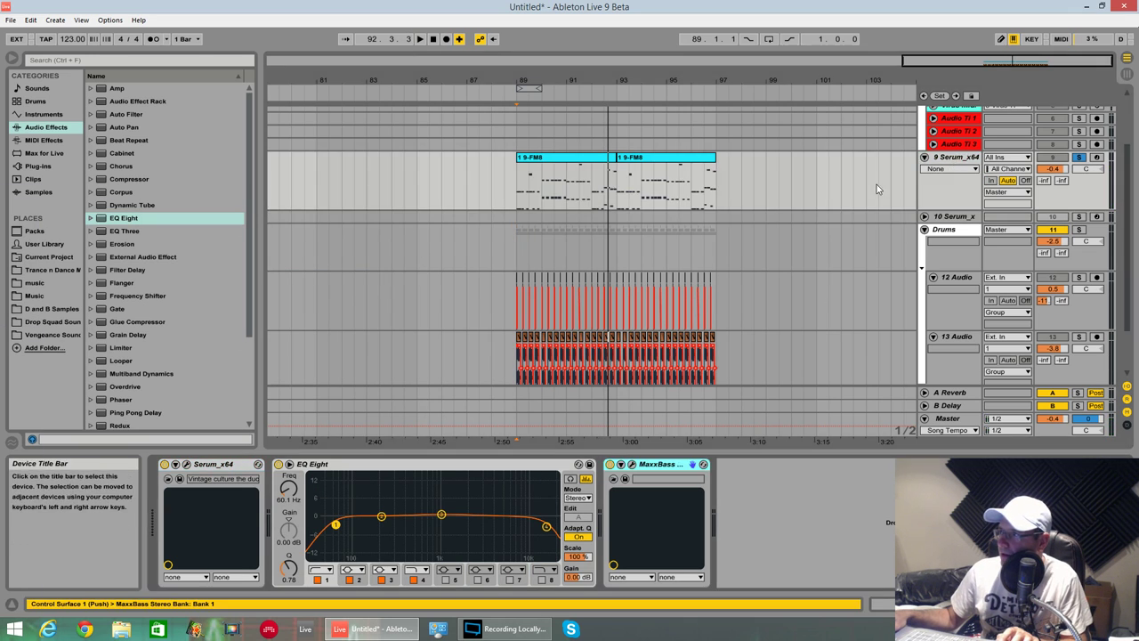
left_click(186, 463)
left_click(445, 164)
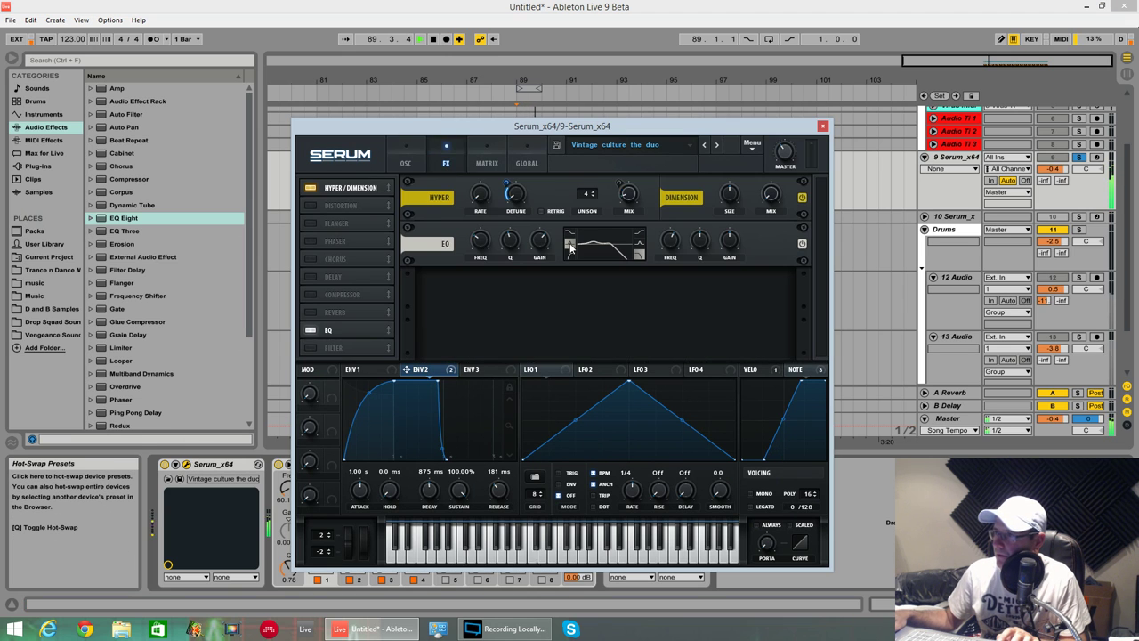
mouse_move(665, 242)
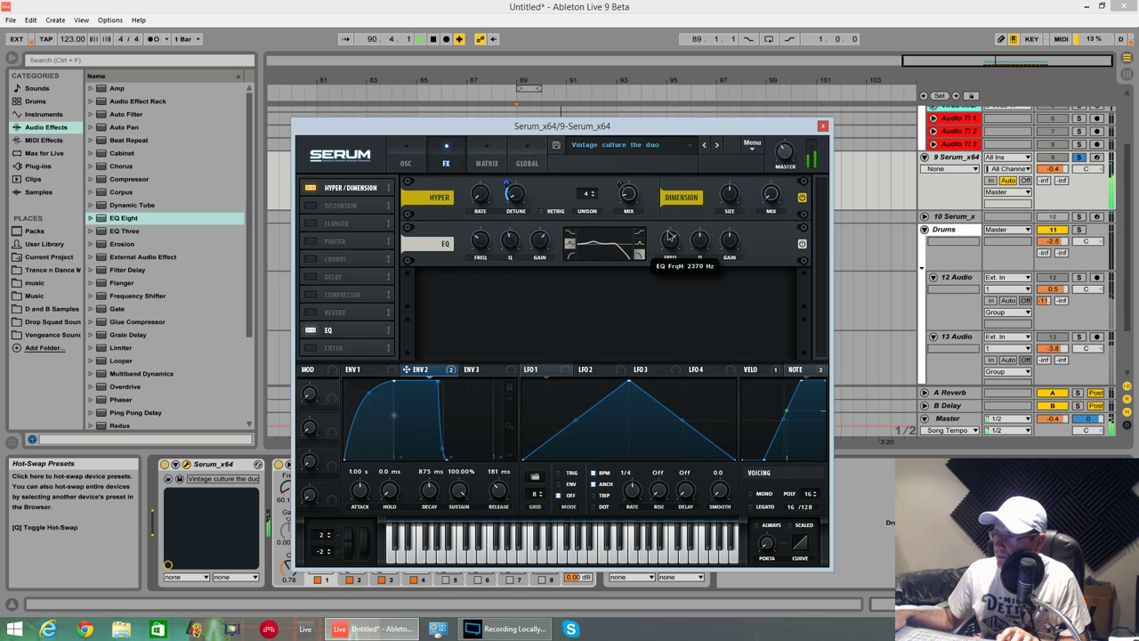
mouse_move(700, 246)
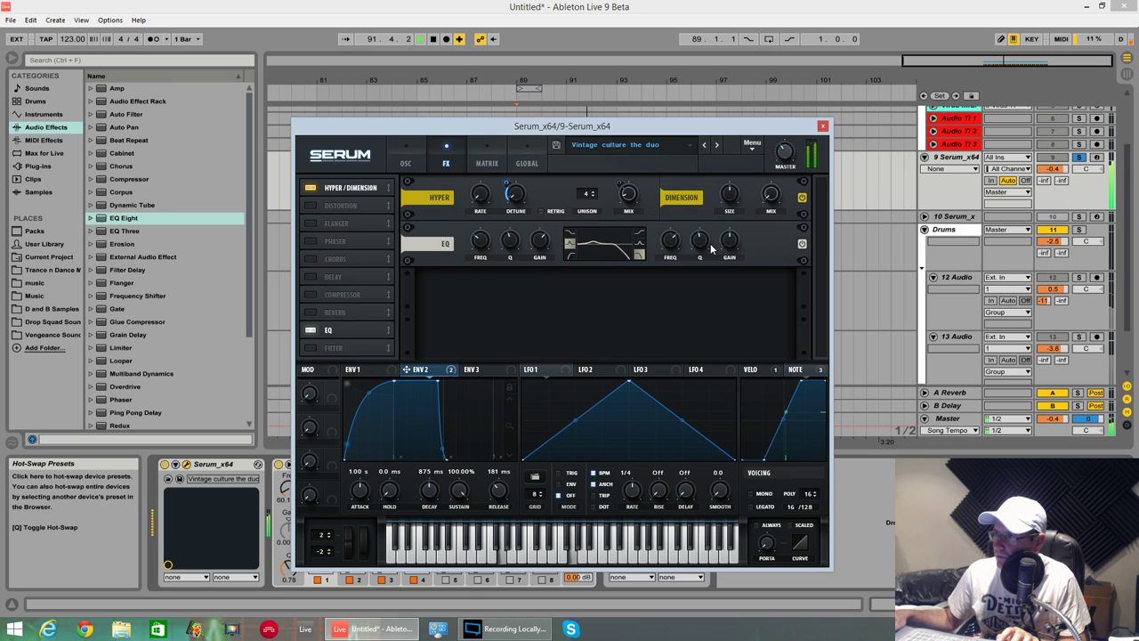
left_click(405, 162)
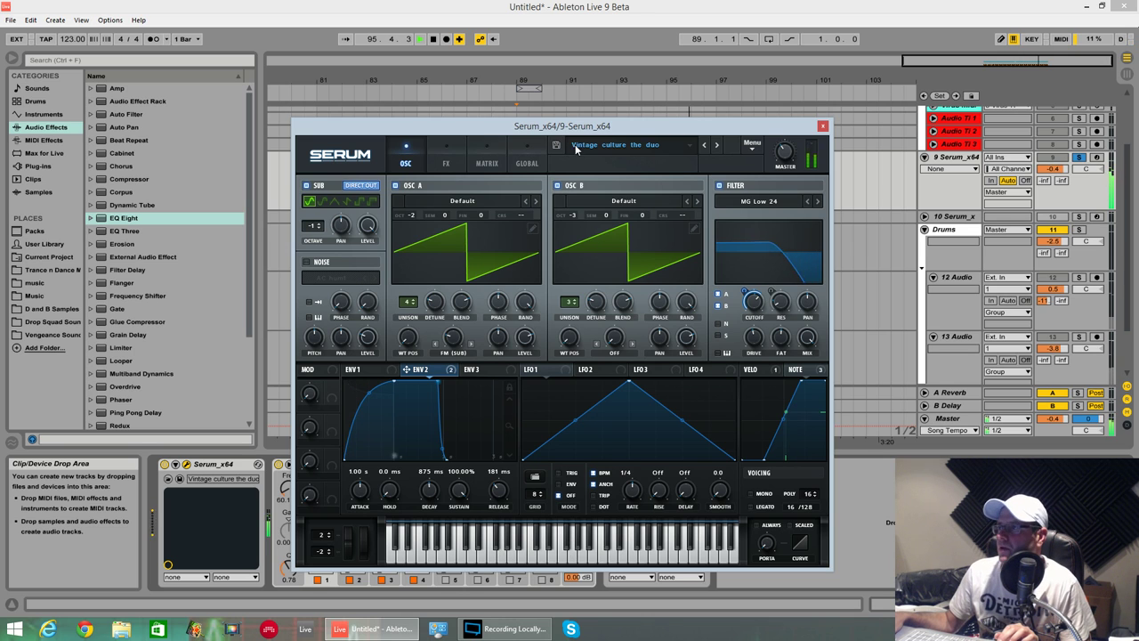
left_click_drag(598, 125, 610, 120)
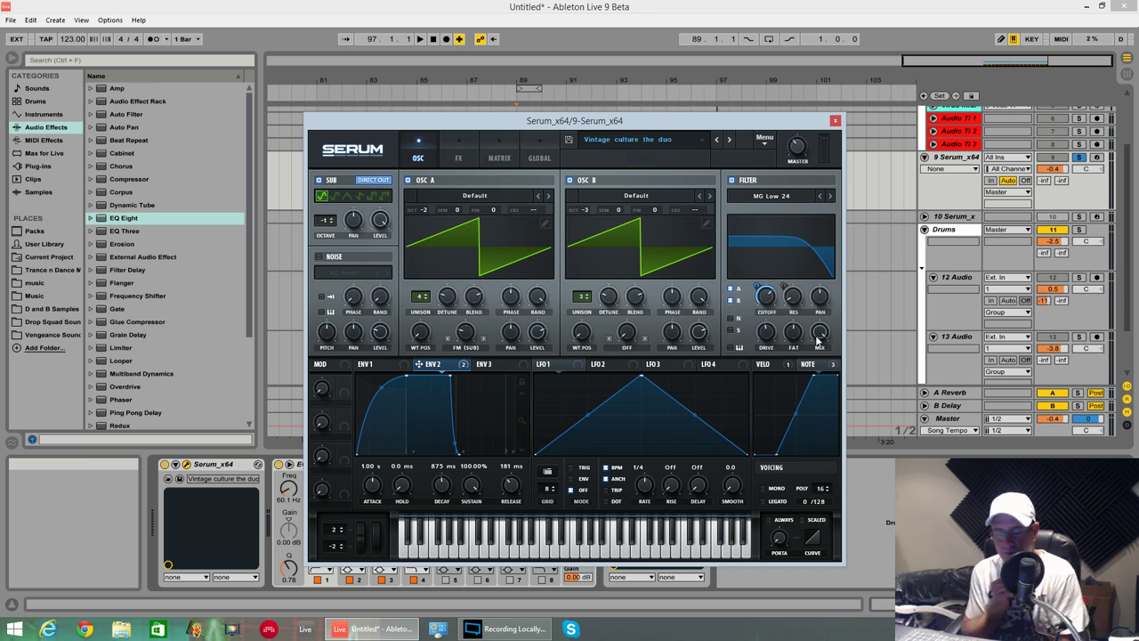
mouse_move(818, 340)
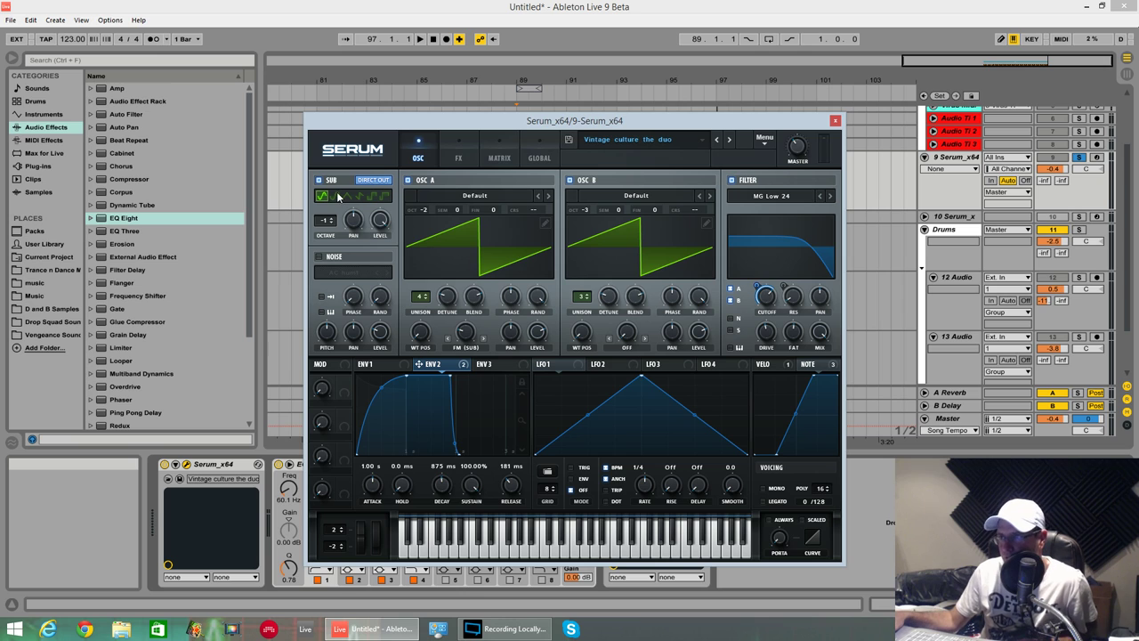
left_click(758, 142)
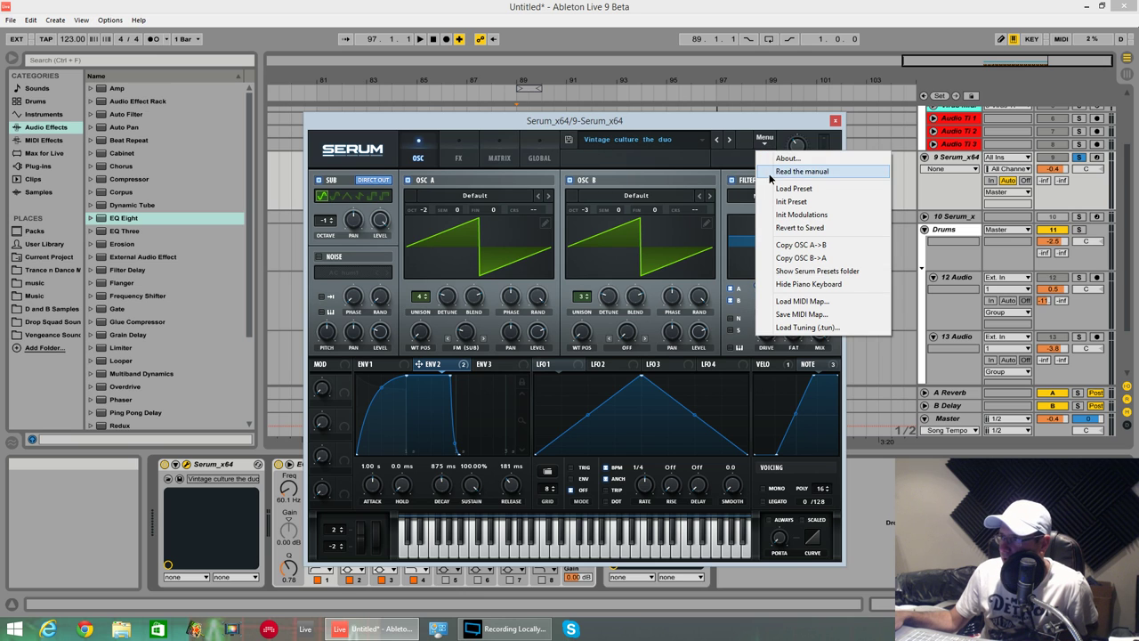
- Reset Serum to Init Preset, raise OSC A unison, and lower Env2 sustain to about 90%
left_click(790, 202)
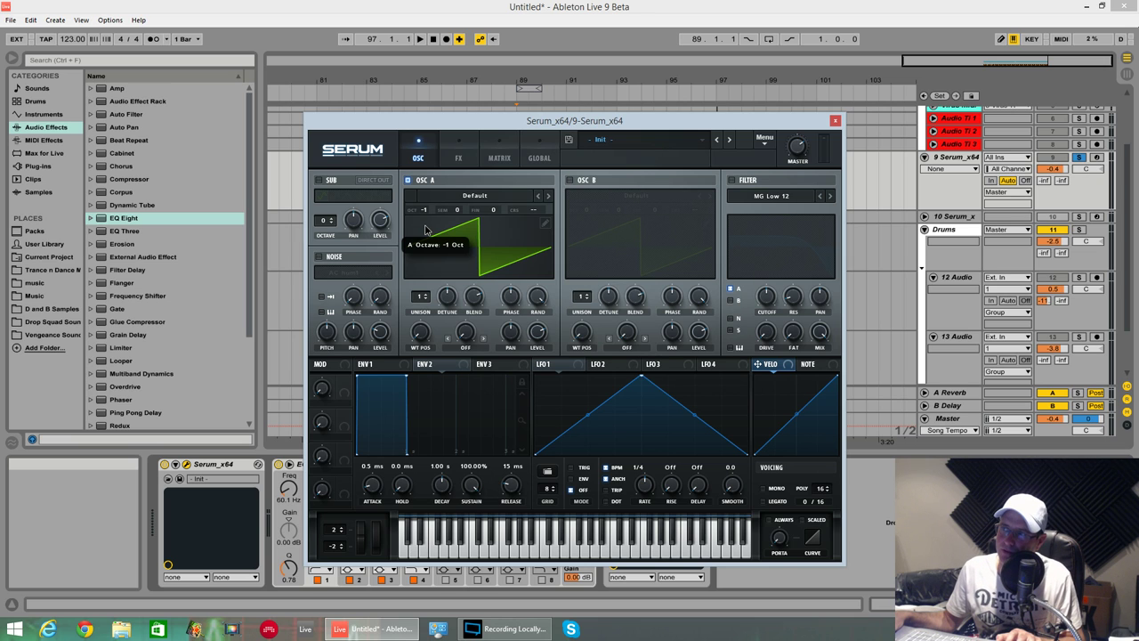
key("space")
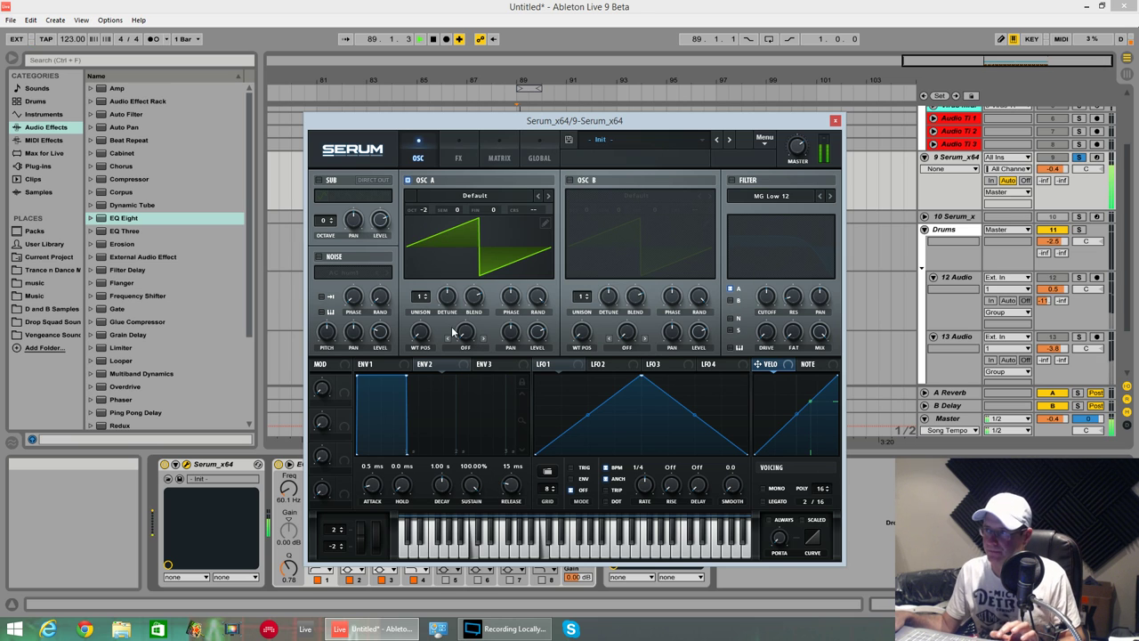
left_click_drag(417, 297, 451, 288)
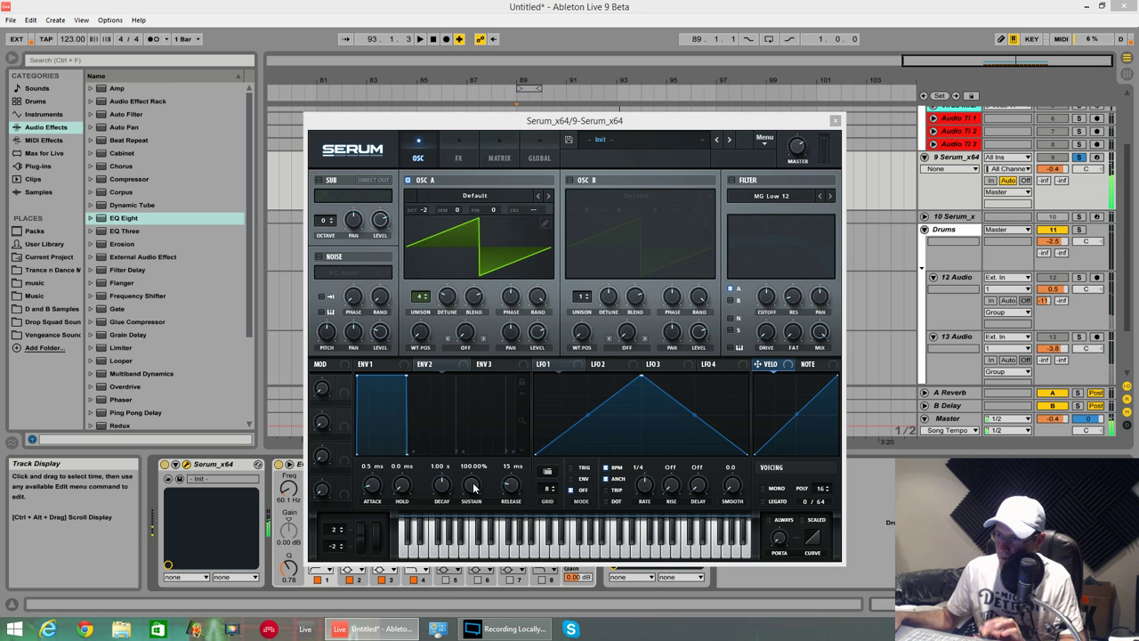
left_click_drag(471, 488, 472, 499)
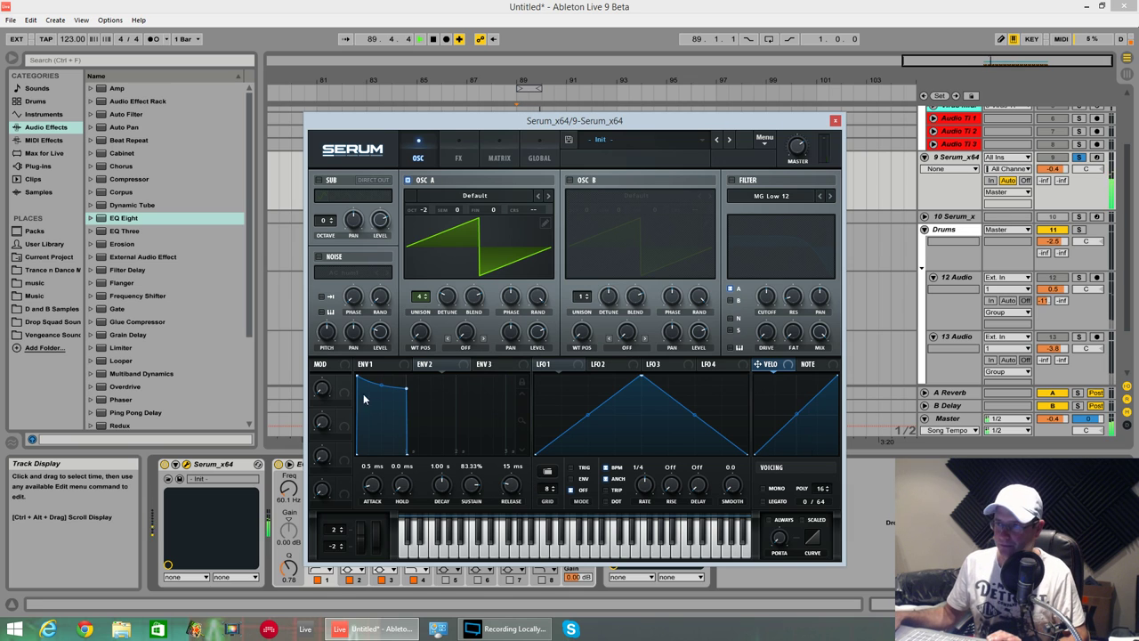
- Enable OSC B at octave -3 with 3 unison voices and audition the bass
left_click(569, 179)
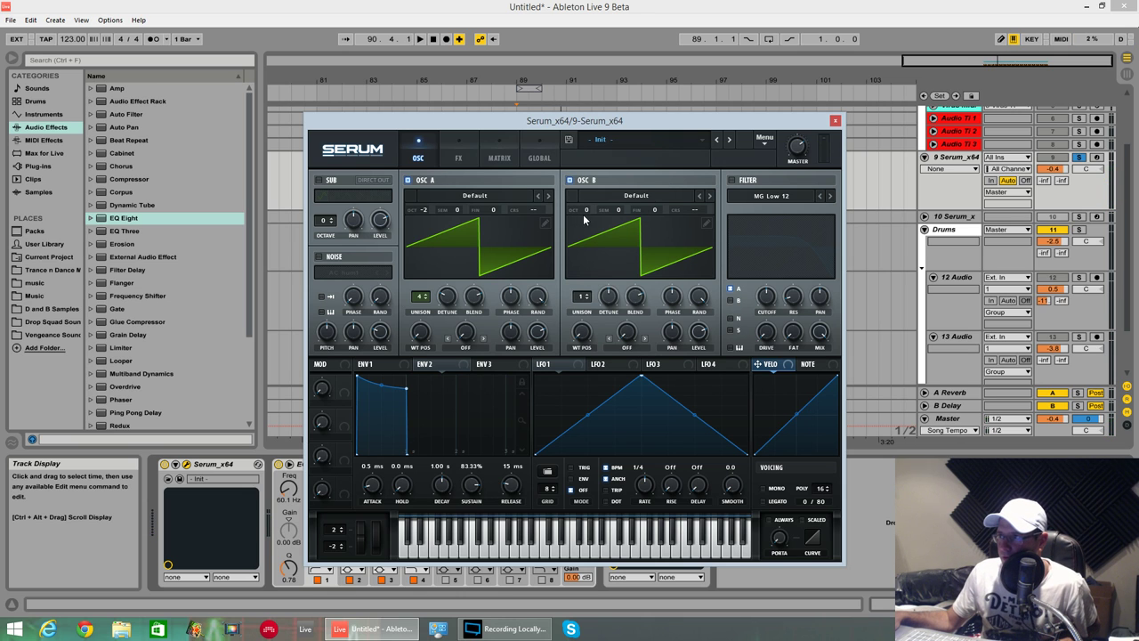
left_click_drag(583, 215, 584, 252)
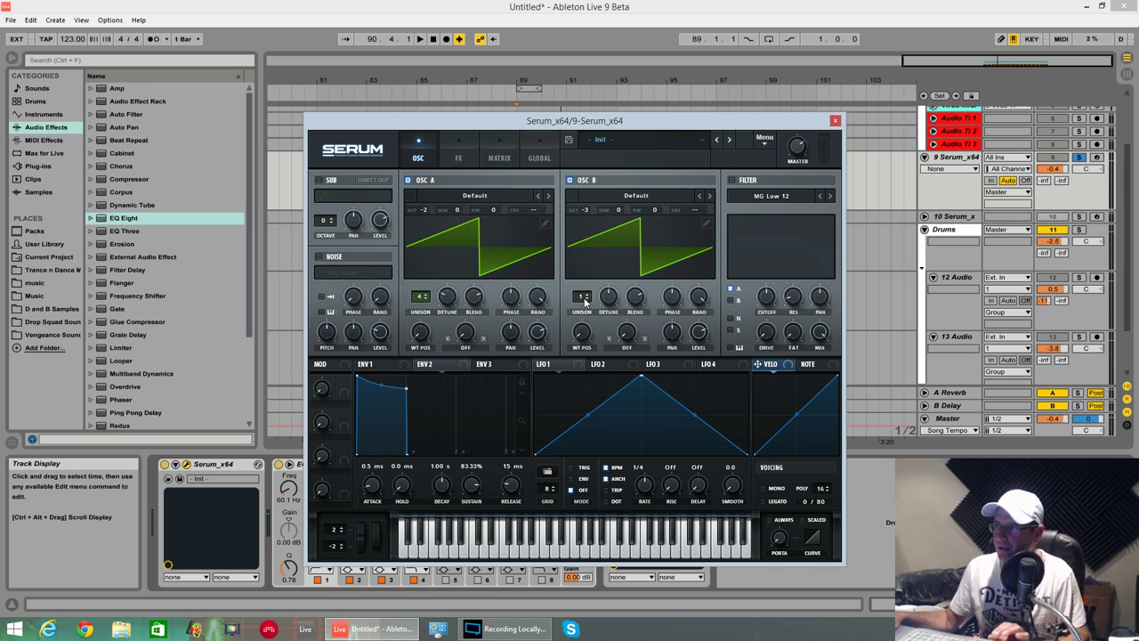
left_click_drag(577, 299, 612, 330)
key("space")
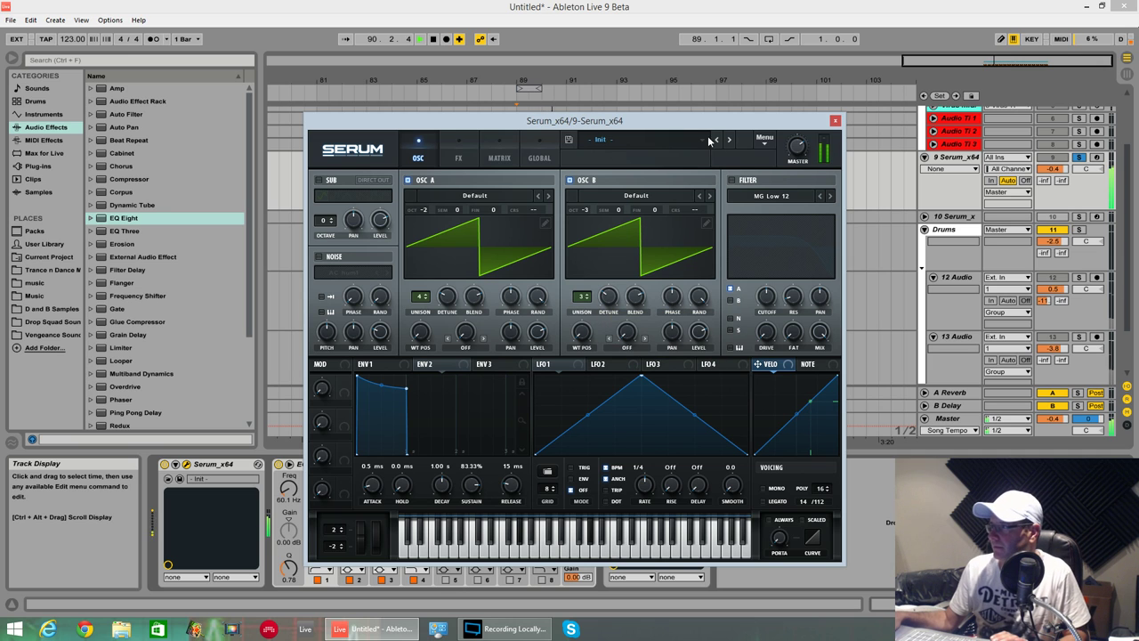
left_click_drag(665, 130, 690, 500)
- Inspect the 9-FM8 bass clip's notes, then show track 9's Serum, EQ Eight and MaxxBass chain
left_click(590, 212)
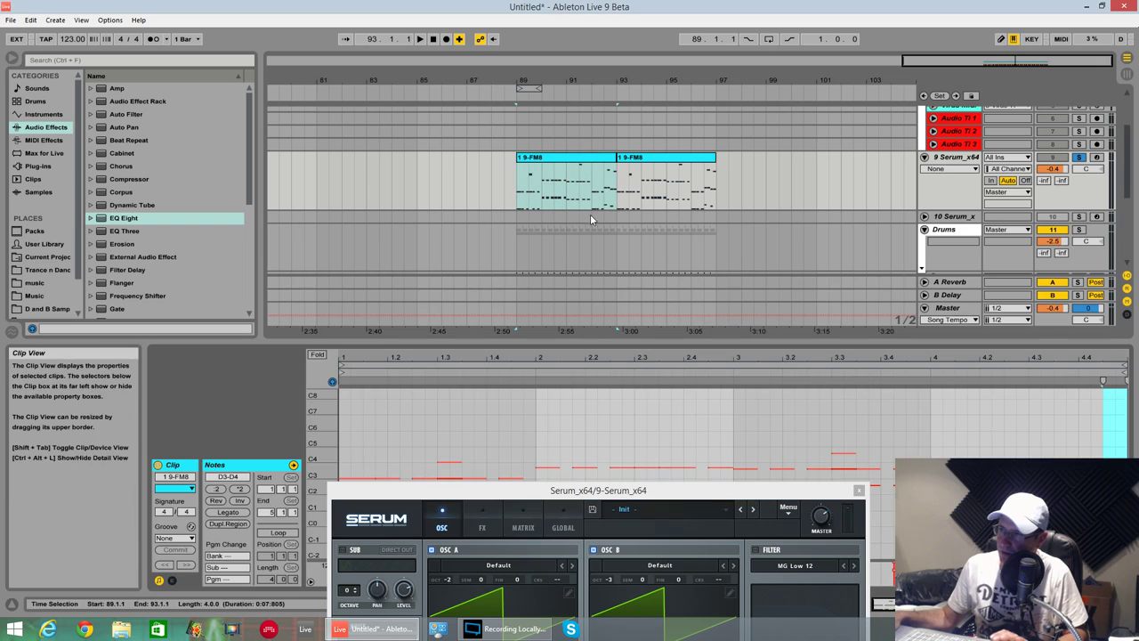
left_click_drag(583, 490, 908, 548)
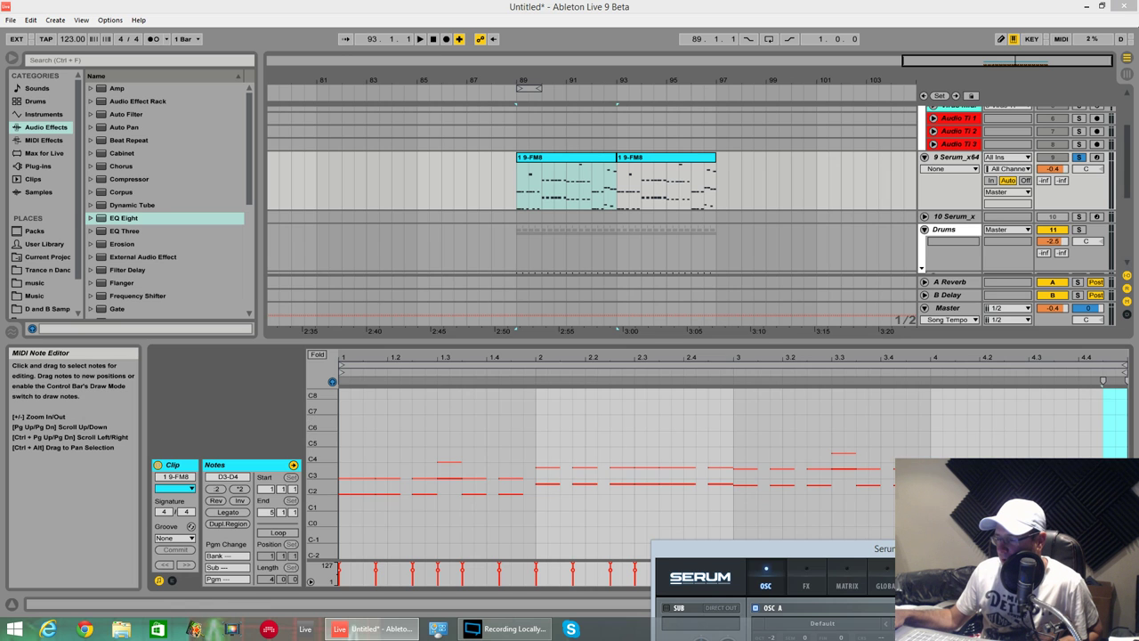
left_click_drag(930, 548, 639, 637)
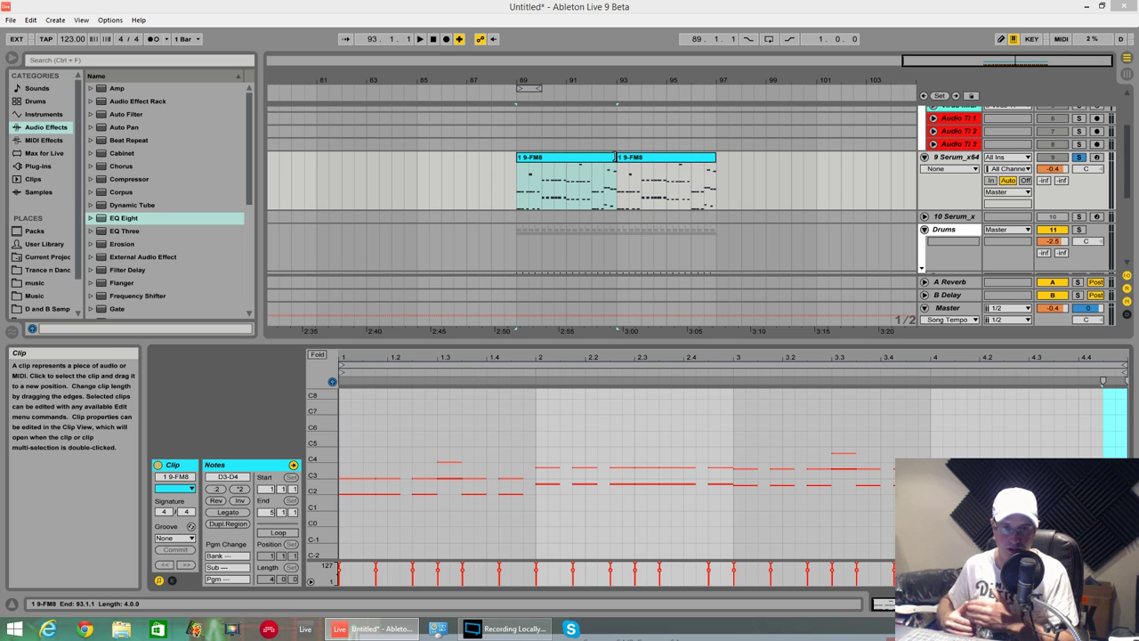
left_click(872, 205)
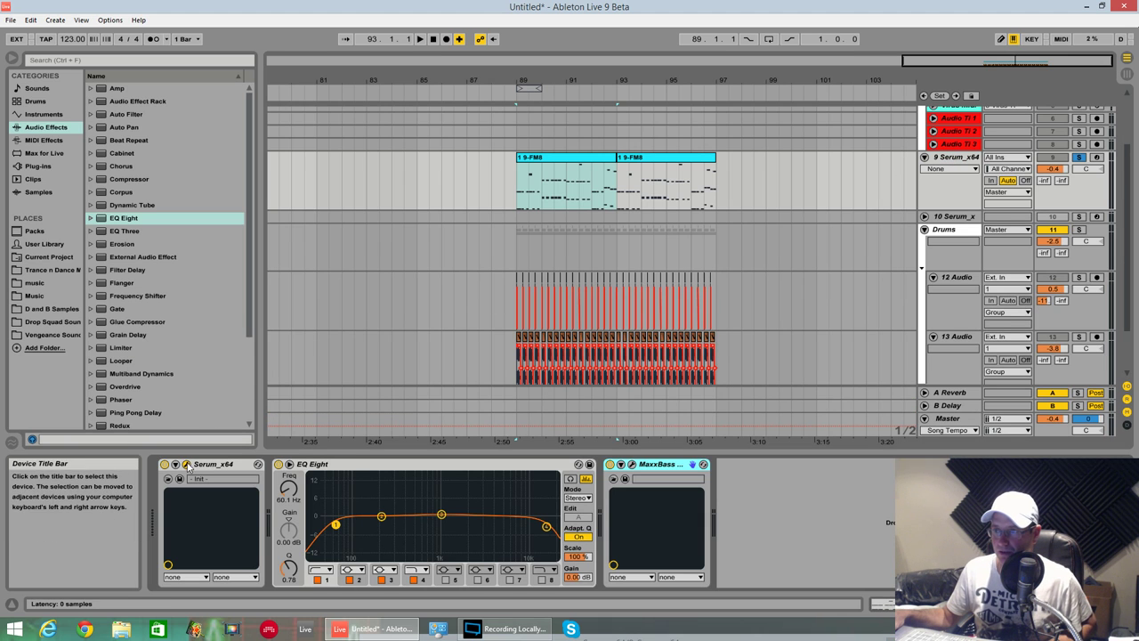
- Reopen track 9's Serum and set its VOICING to MONO
left_click(186, 465)
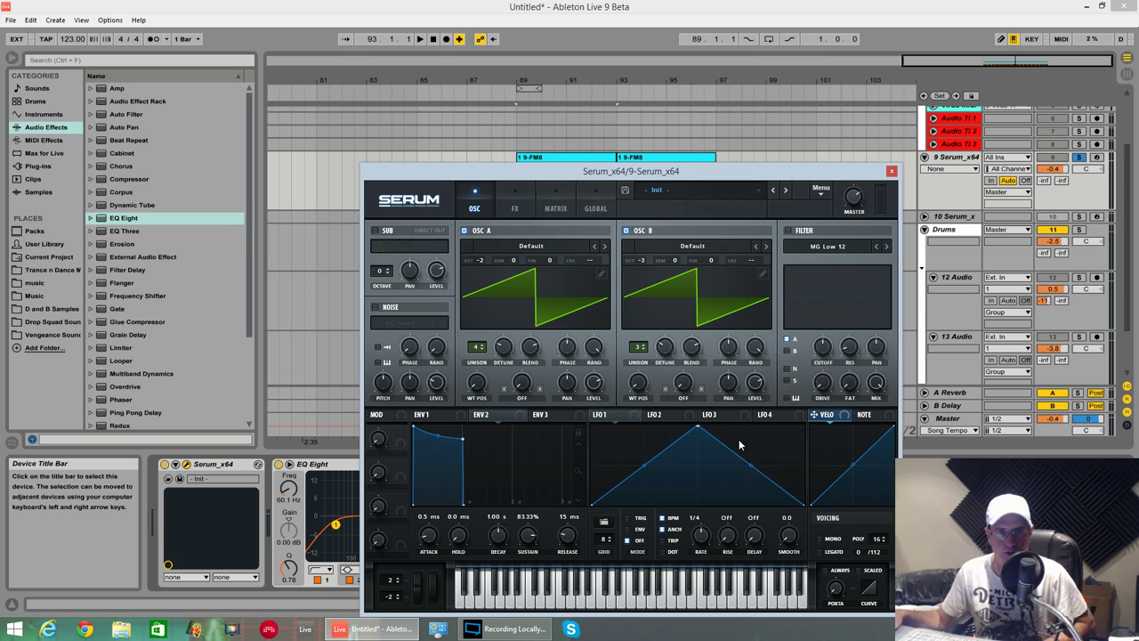
left_click(820, 539)
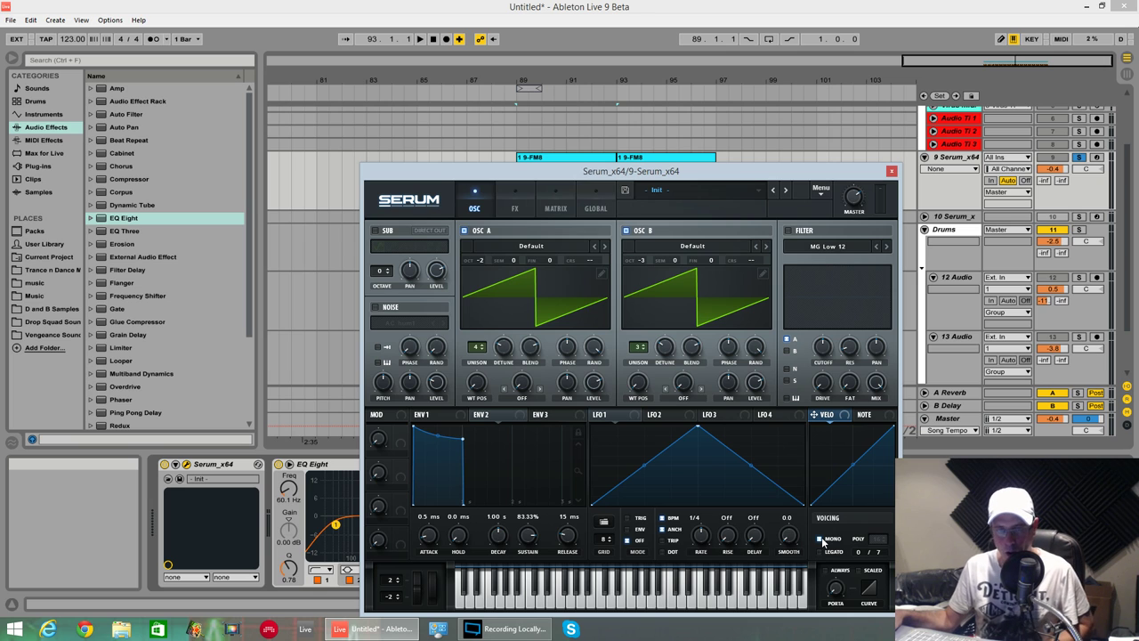
- Untick MONO for polyphonic voicing, play, and zoom the bass clip's piano roll vertically
left_click(820, 539)
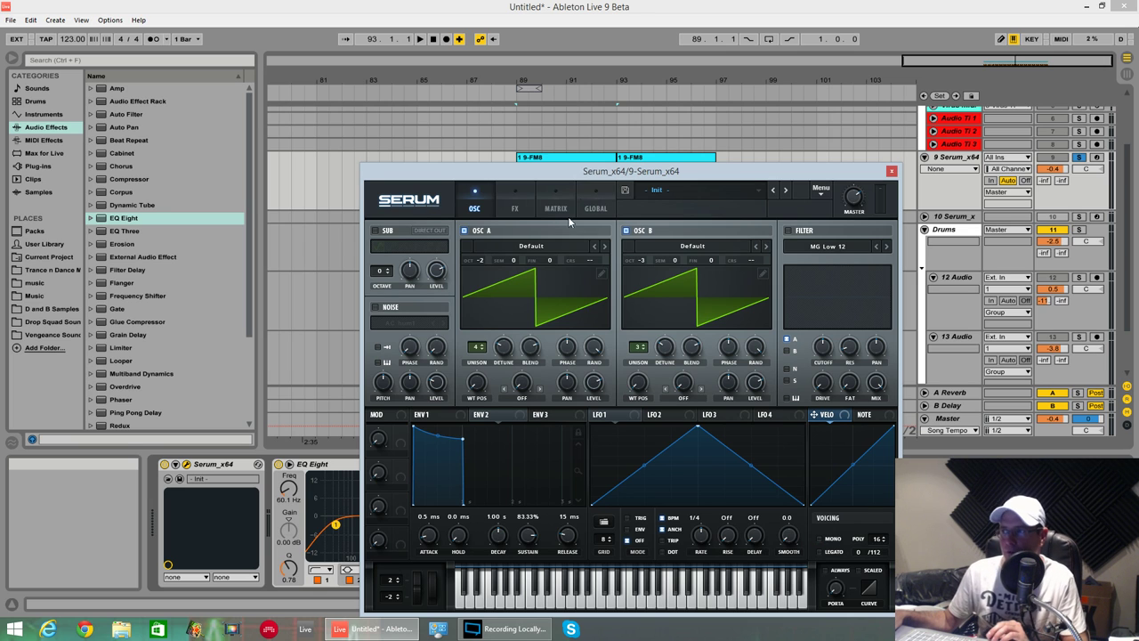
key("space")
left_click_drag(629, 173, 894, 542)
left_click(636, 337)
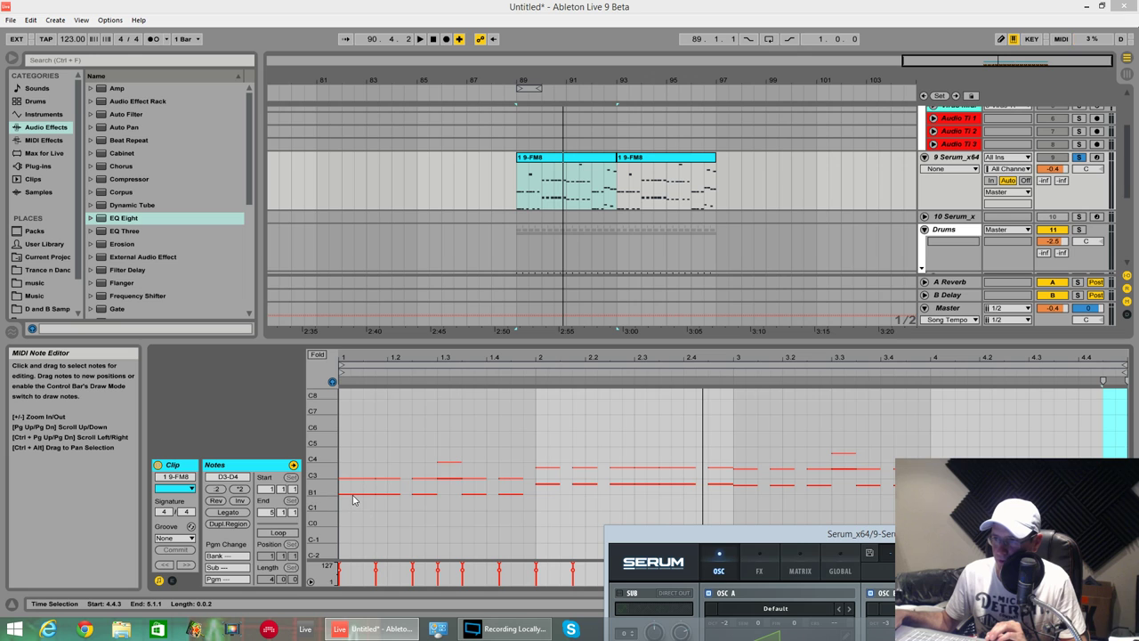
left_click_drag(322, 443, 356, 490)
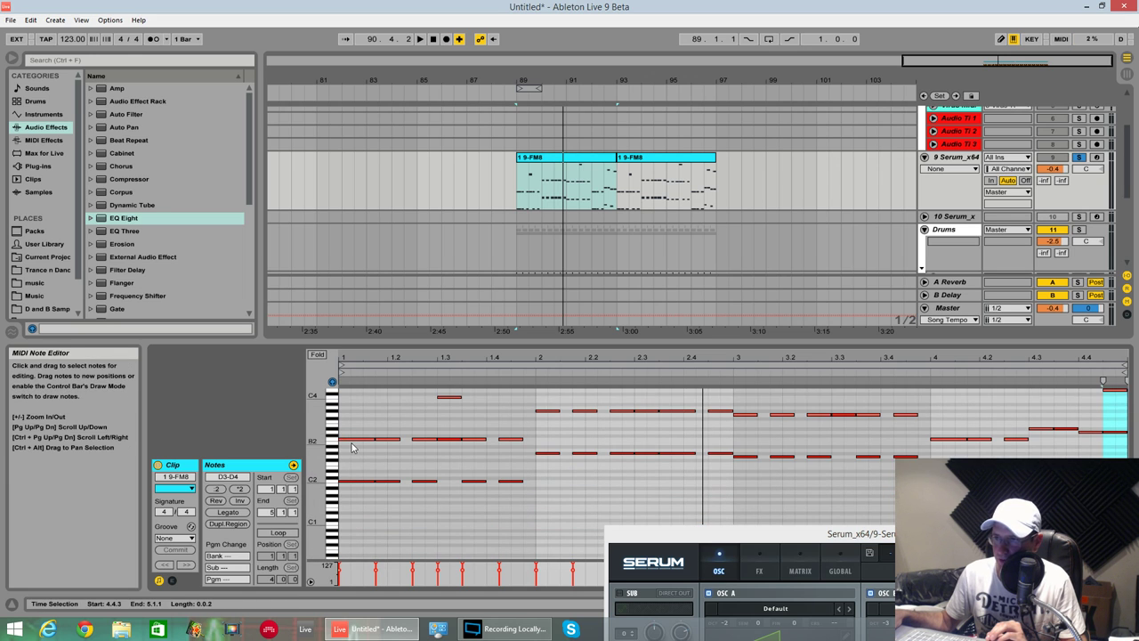
left_click_drag(722, 534, 476, 240)
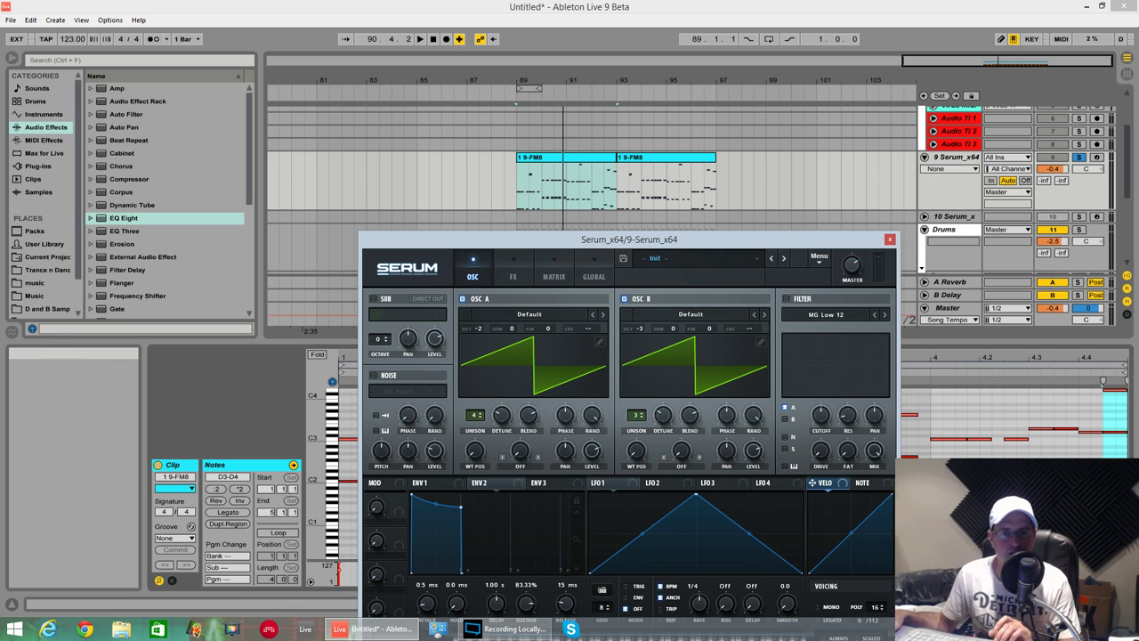
- Audition the bass, switch on Serum's SUB oscillator, and play it again with the sub added
key("space")
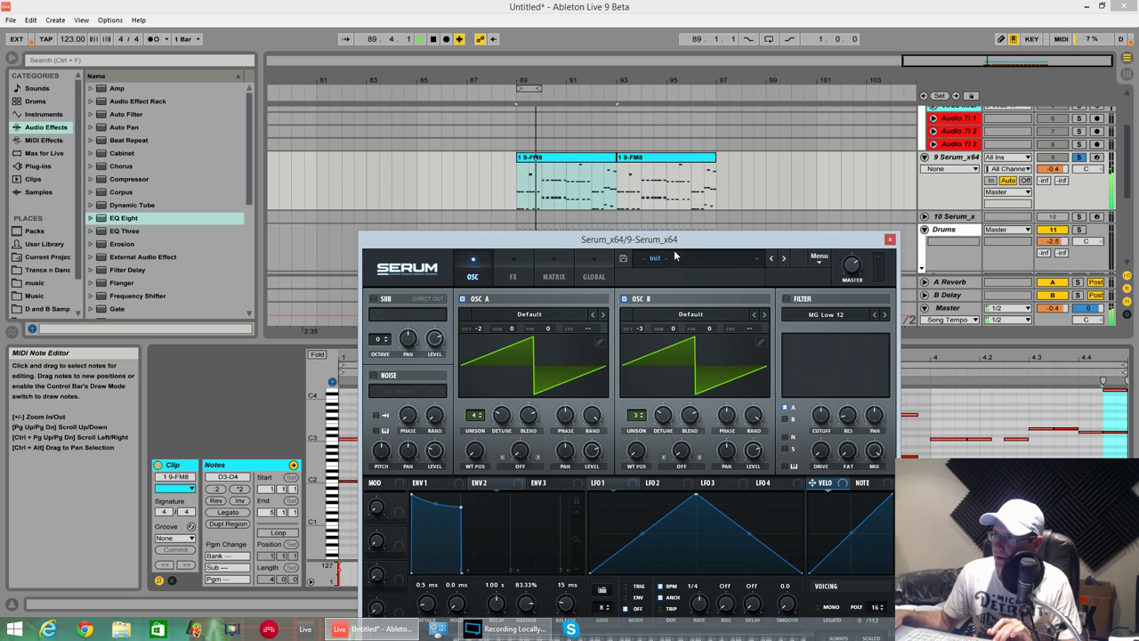
key("space")
left_click(381, 210)
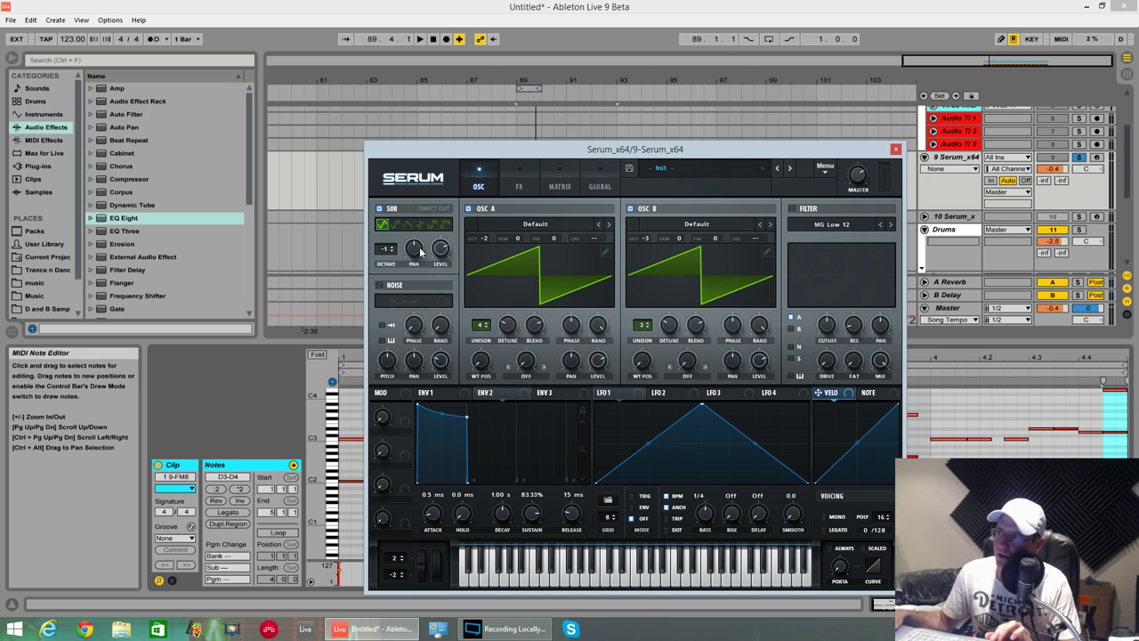
key("space")
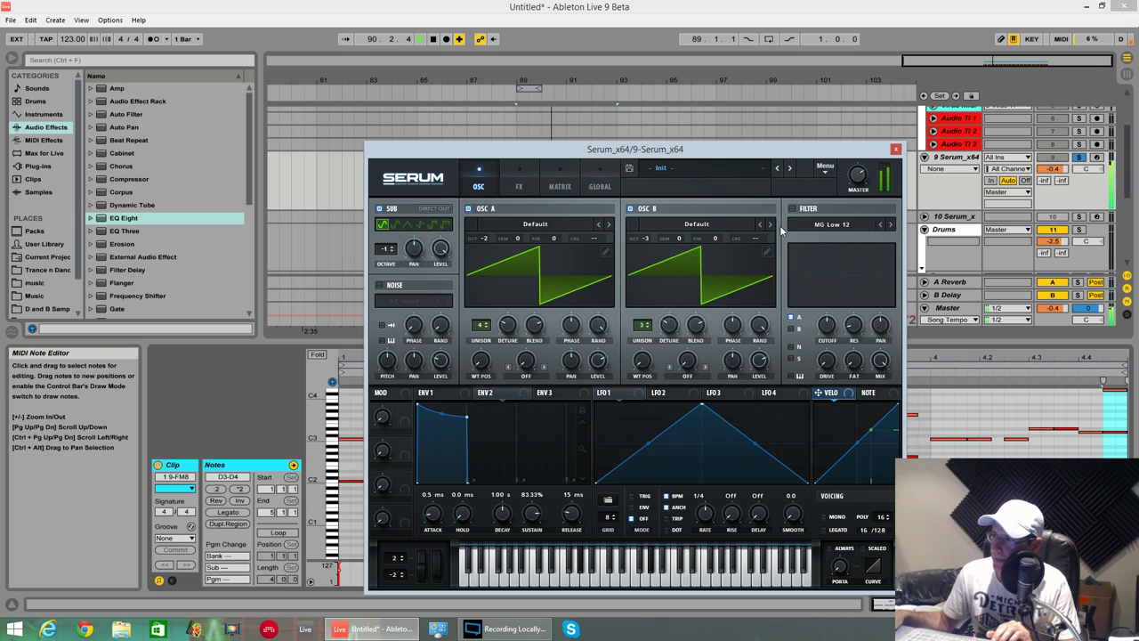
key("space")
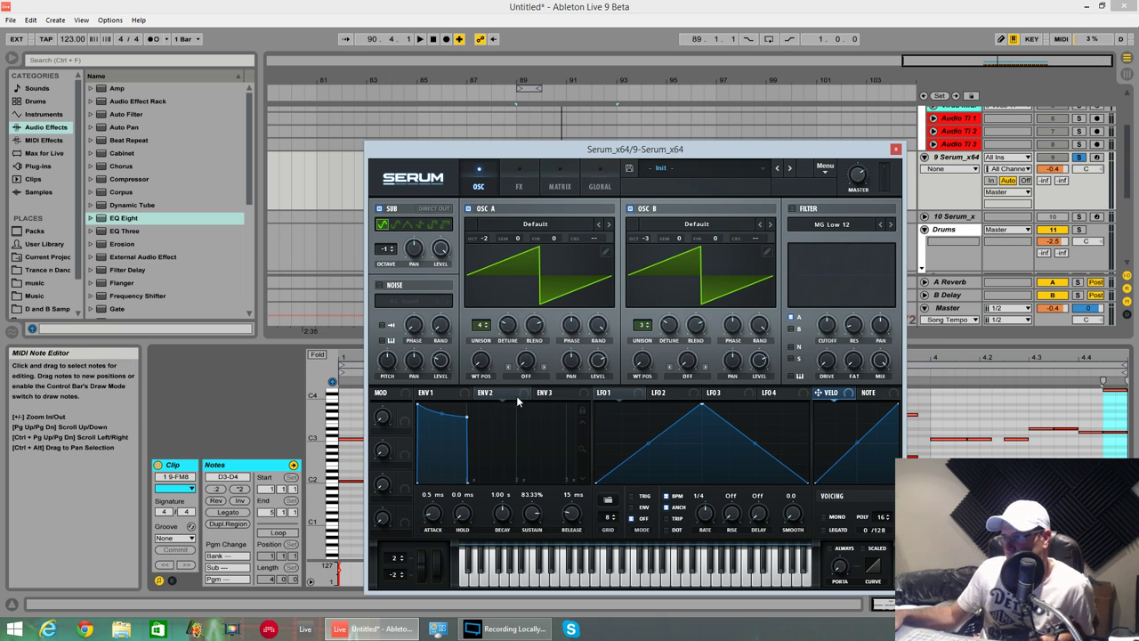
- Set Osc A's warp to FM (Sub) at about 24%, then stop playback
left_click(531, 376)
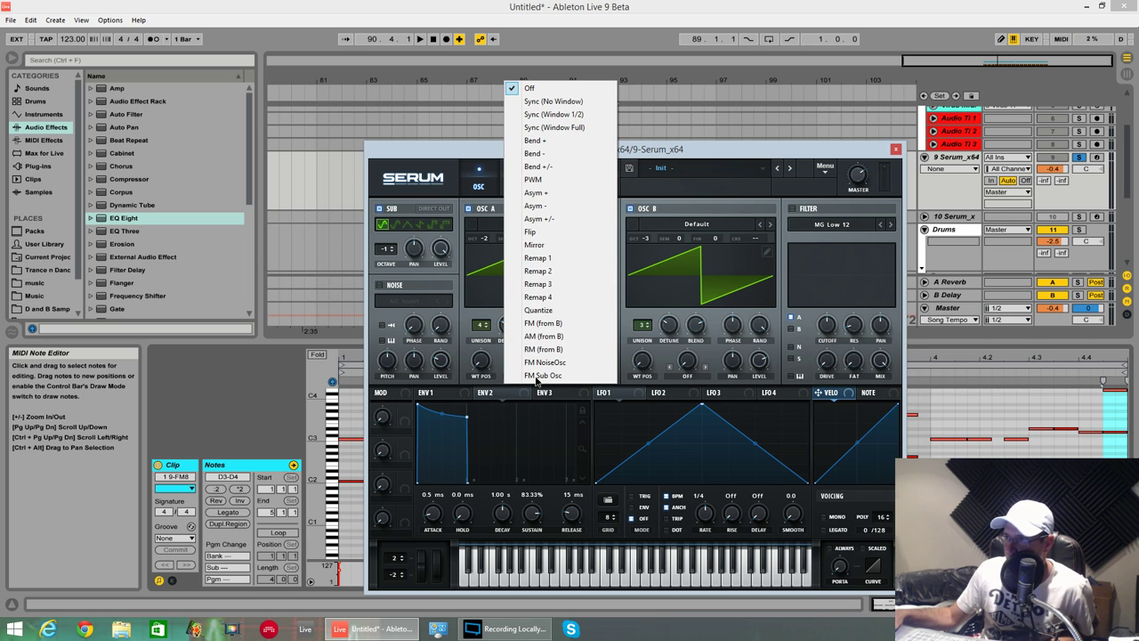
left_click(543, 375)
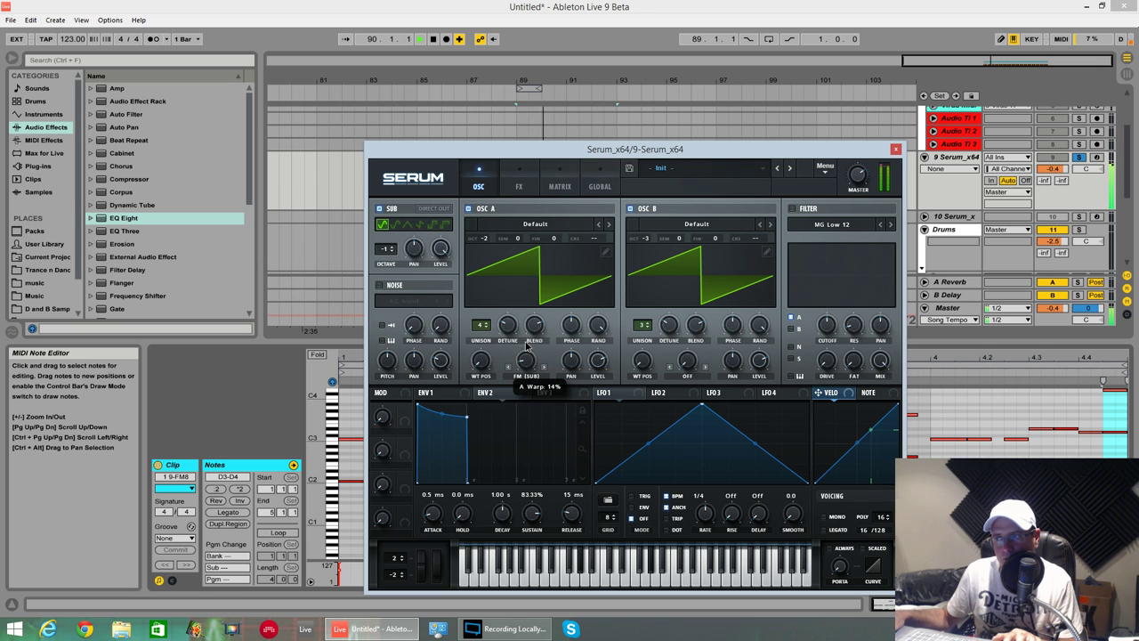
mouse_move(525, 354)
left_mouse_down()
mouse_move(527, 331)
mouse_move(532, 365)
mouse_move(539, 326)
mouse_move(534, 360)
left_mouse_up()
key("space")
key("space")
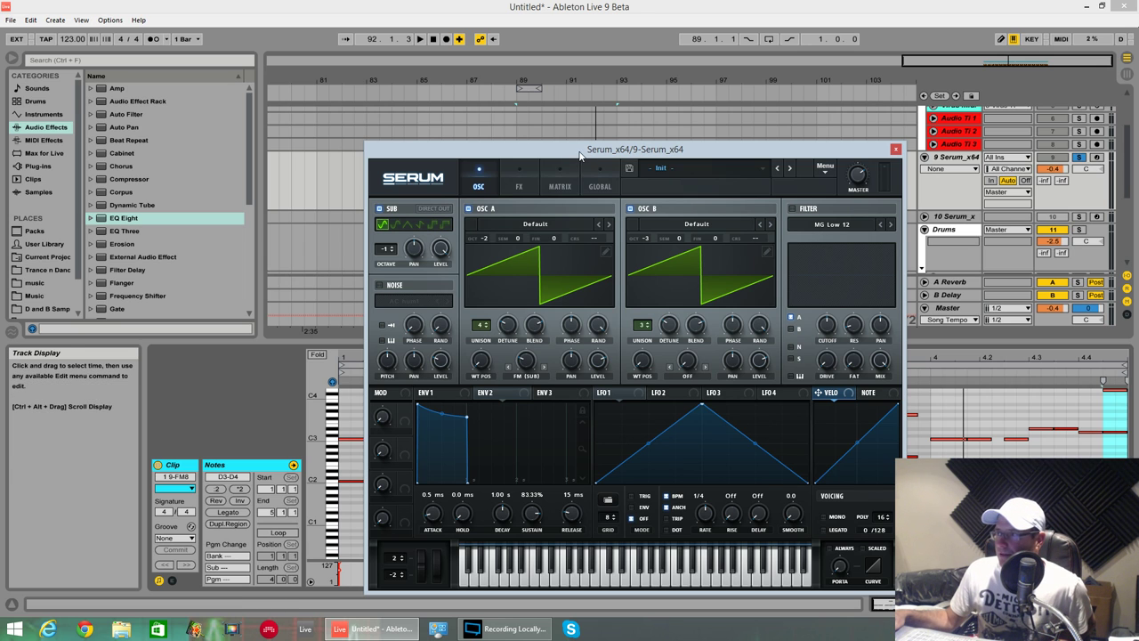
- Pick the MG Low 24 filter, raise its cutoff, and drop MASTER volume to about 40%
left_click_drag(578, 153, 552, 127)
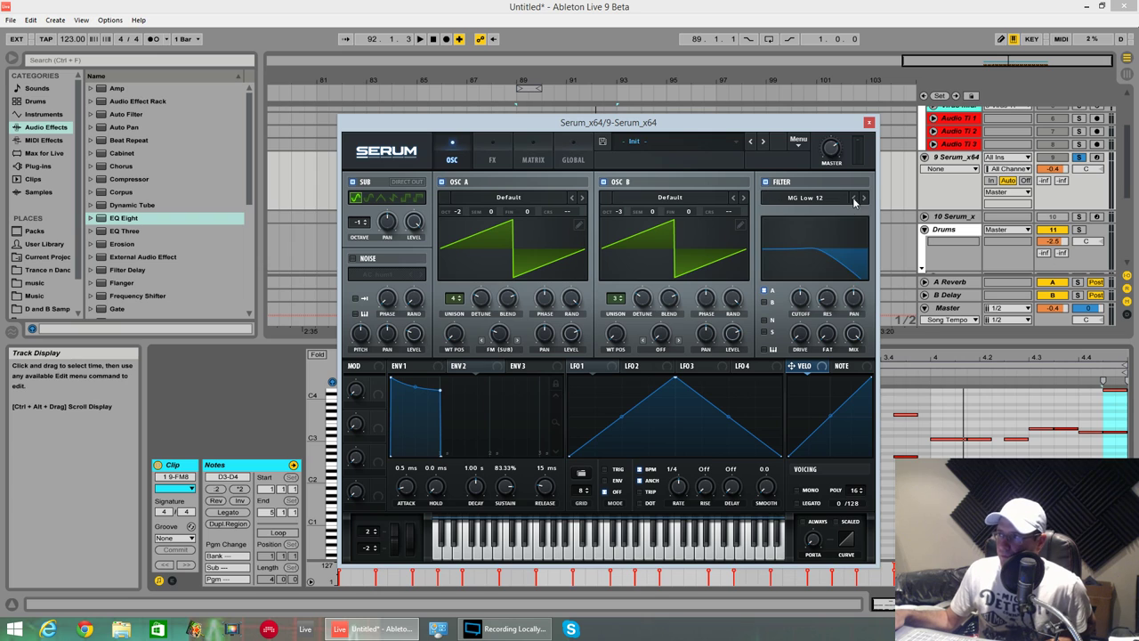
left_click(823, 199)
mouse_move(819, 216)
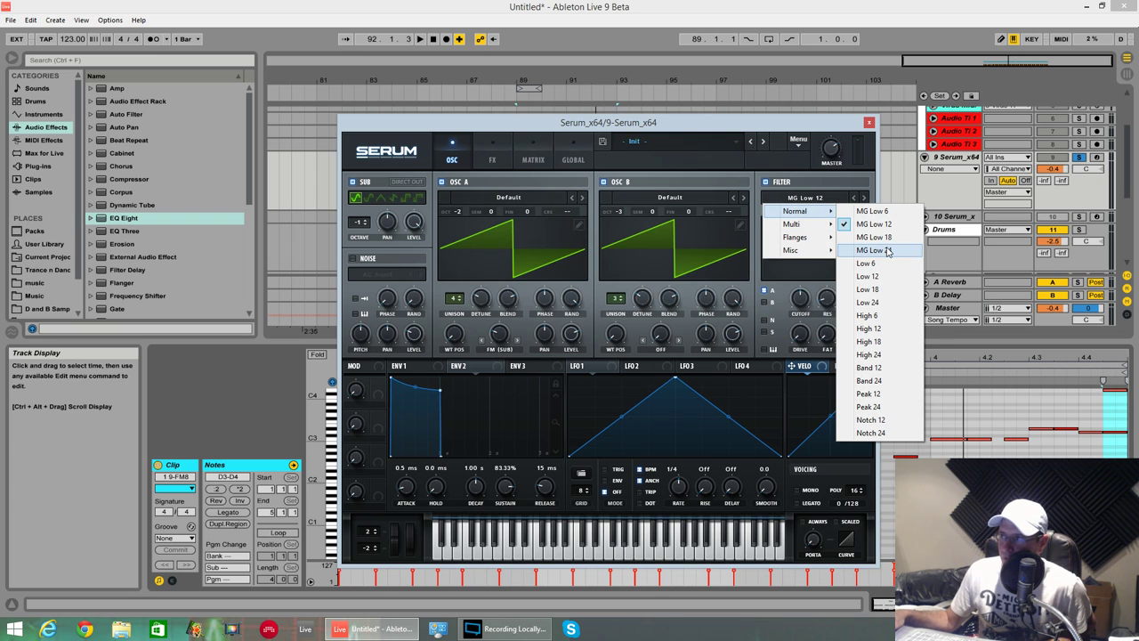
left_click(887, 252)
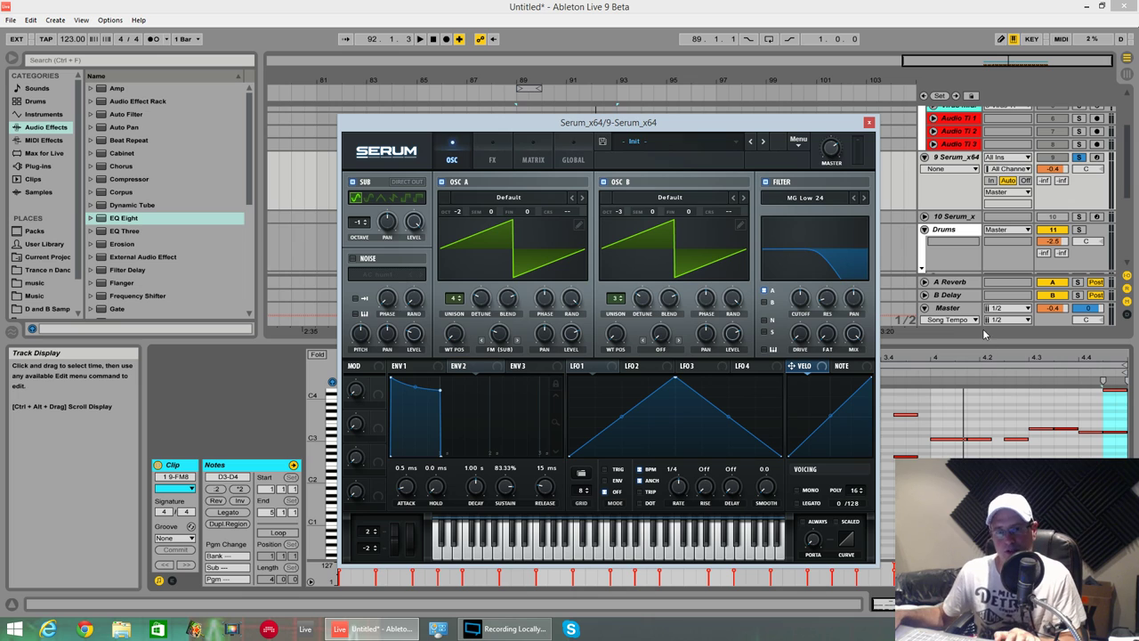
mouse_move(800, 298)
left_mouse_down()
mouse_move(800, 279)
mouse_move(803, 322)
mouse_move(815, 285)
left_mouse_up()
key("space")
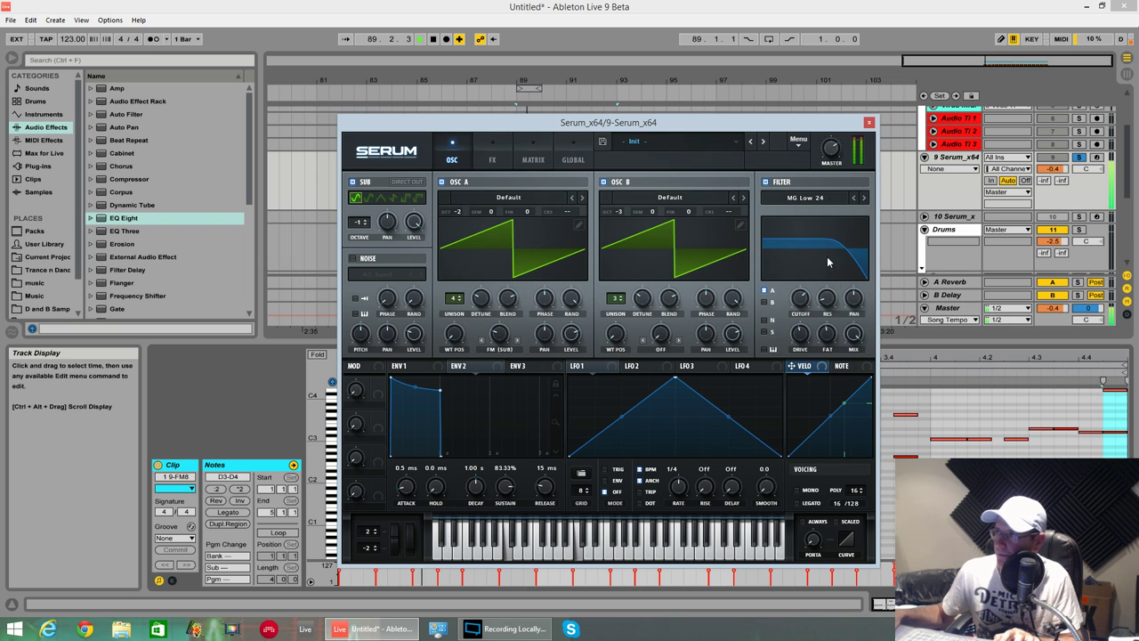
mouse_move(835, 153)
left_mouse_down()
mouse_move(839, 196)
mouse_move(830, 147)
left_mouse_up()
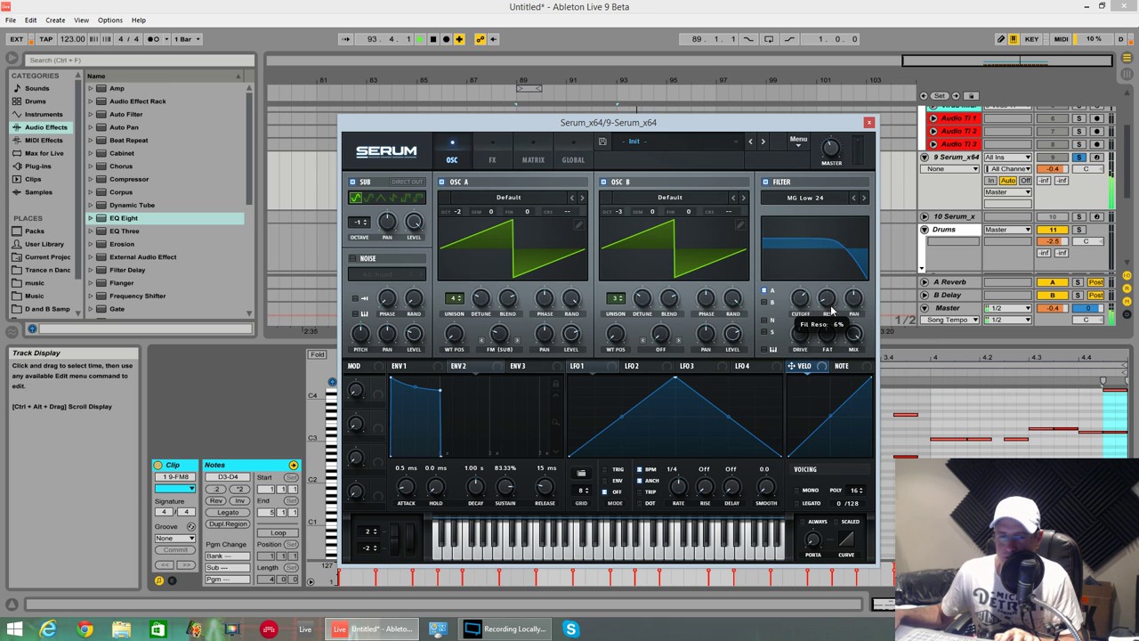
- Send Osc B into the filter, turn on Sub Direct Out, and raise cutoff to 3773 Hz
left_click(763, 302)
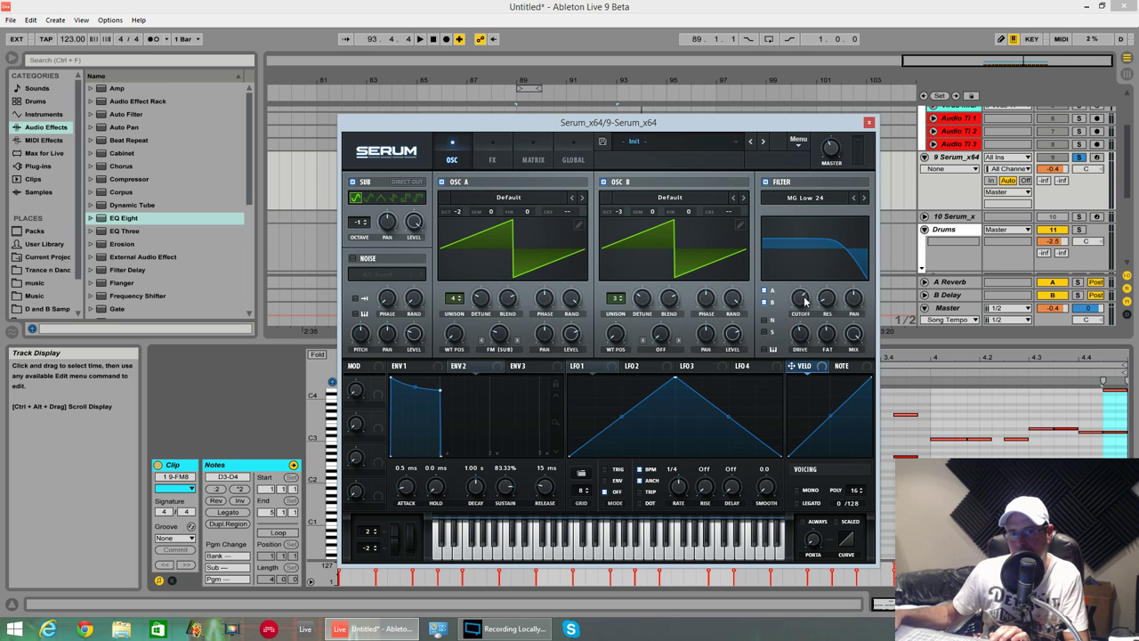
left_click(400, 181)
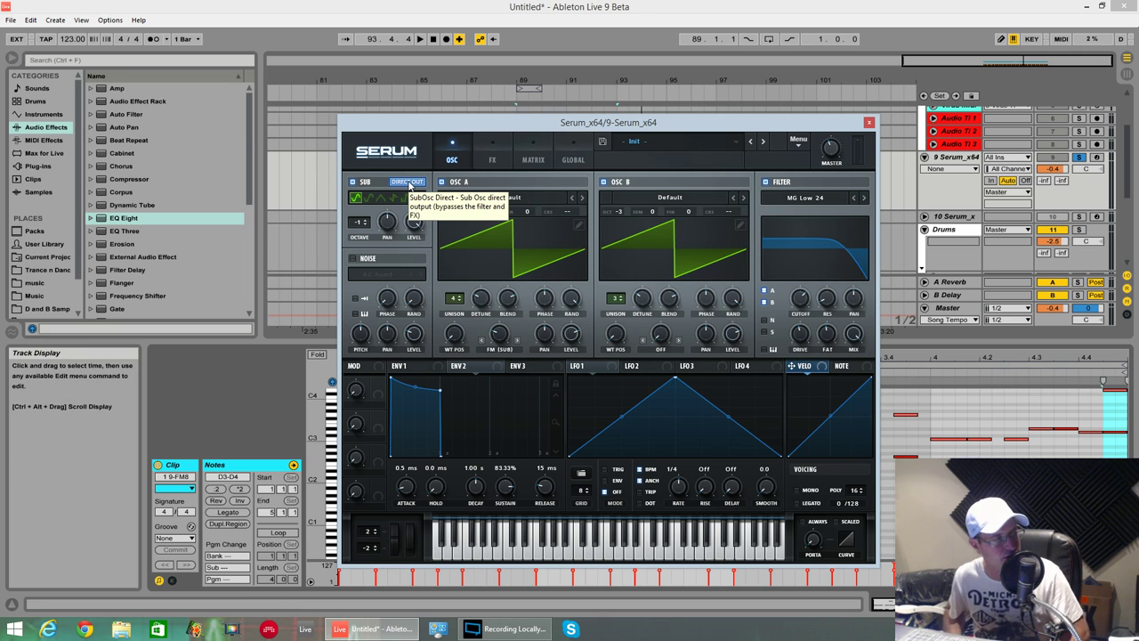
key("space")
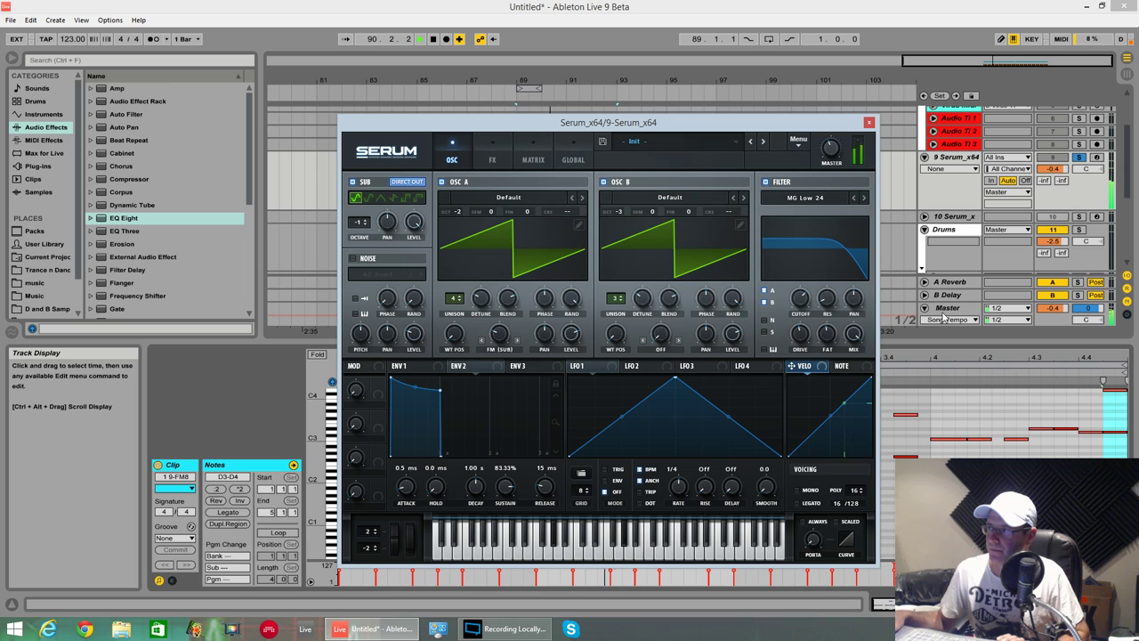
mouse_move(804, 305)
scroll(803, 305, "up", 3)
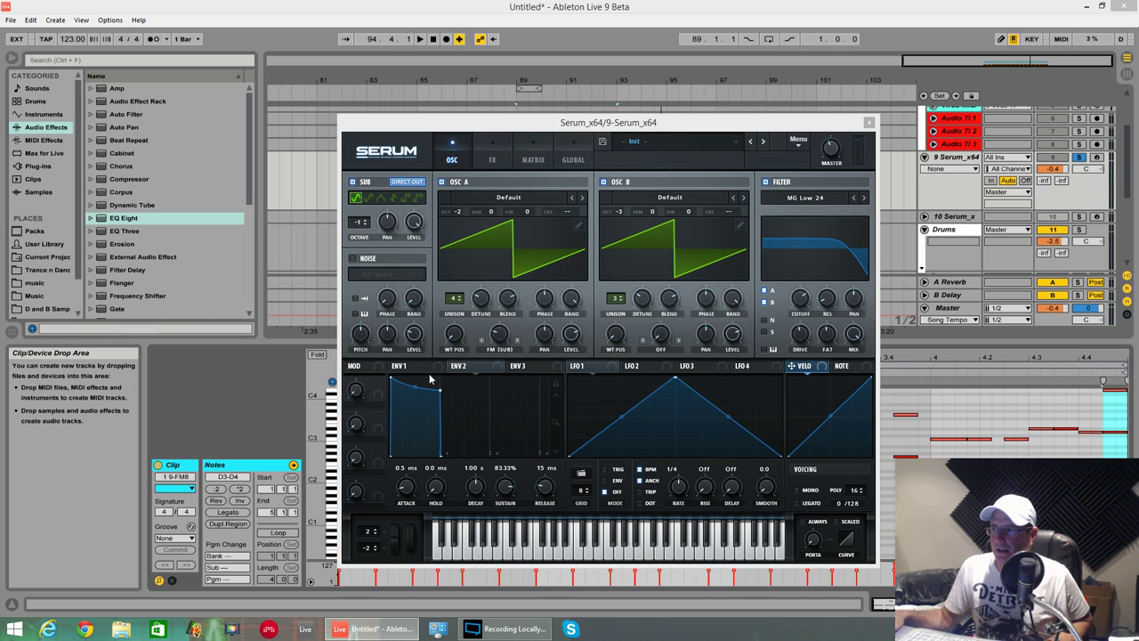
- Assign Env 2 to the filter cutoff at a reduced amount and lower Env 1's sustain slightly
left_click_drag(454, 367, 802, 303)
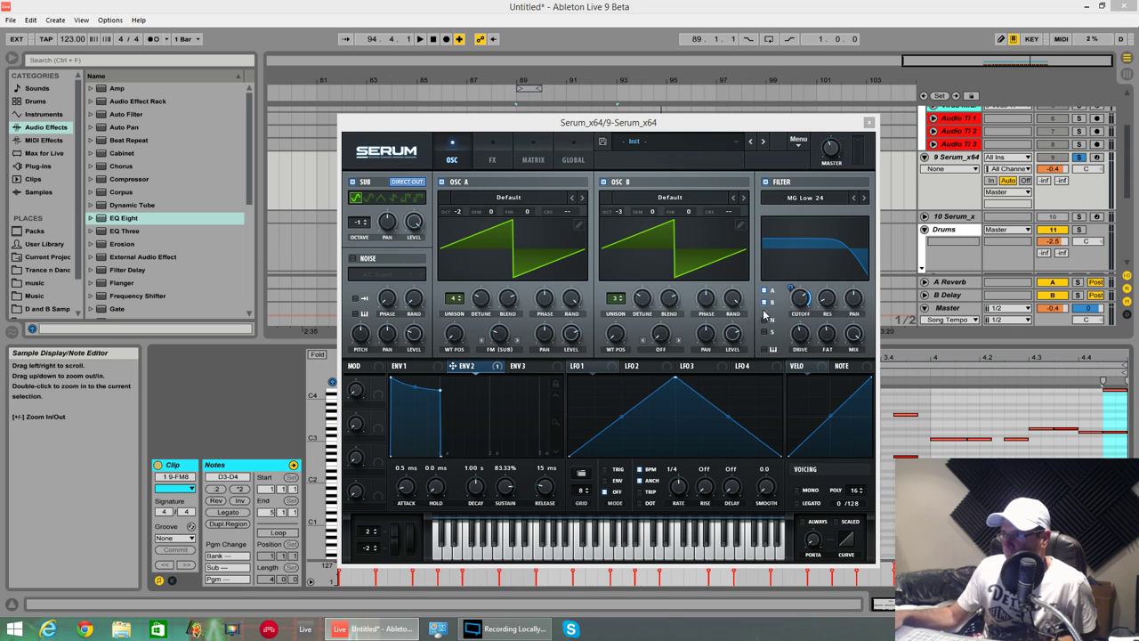
left_click_drag(792, 286, 796, 328)
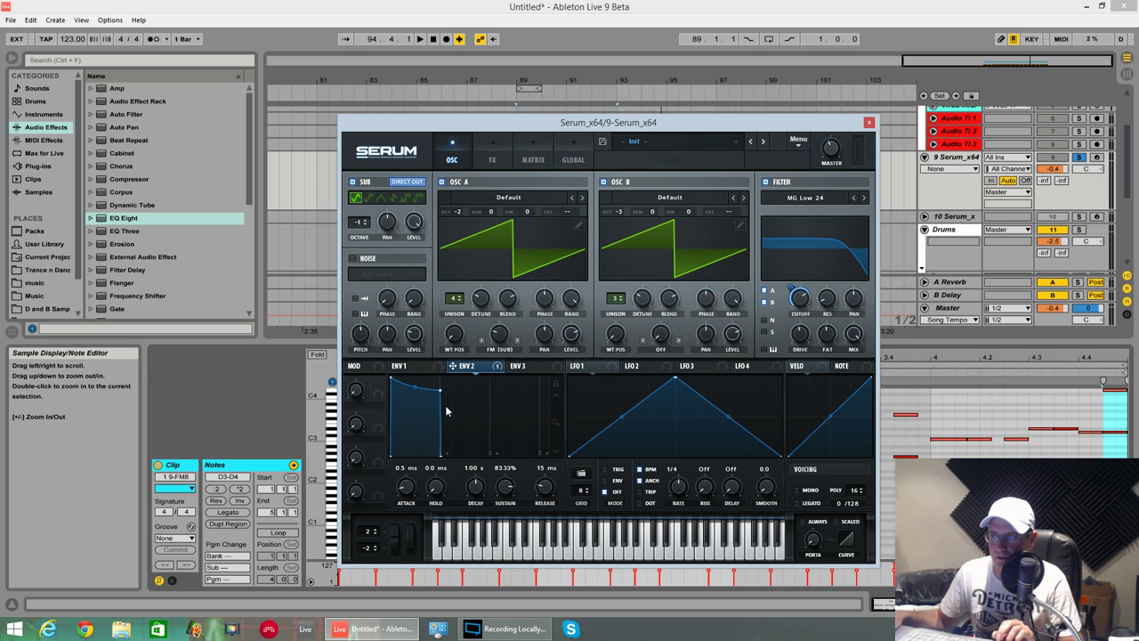
left_click(429, 369)
left_click_drag(445, 387, 441, 392)
- Give Env 2 100% sustain, 836 ms decay and a 1.05 s attack, then play the bass
left_click(477, 371)
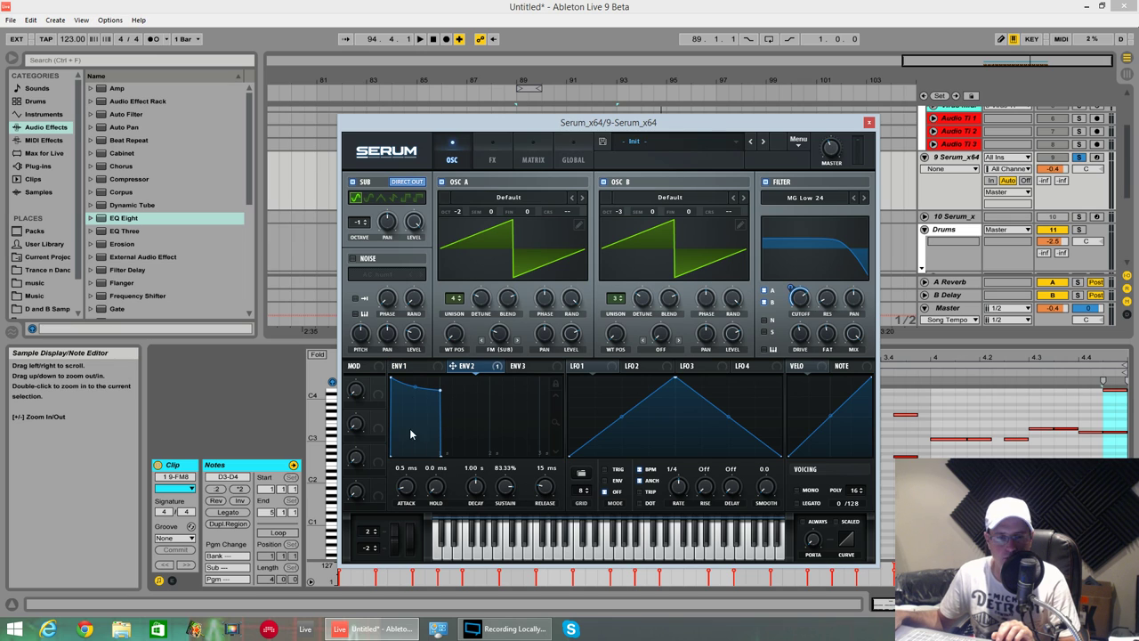
left_click_drag(505, 487, 518, 395)
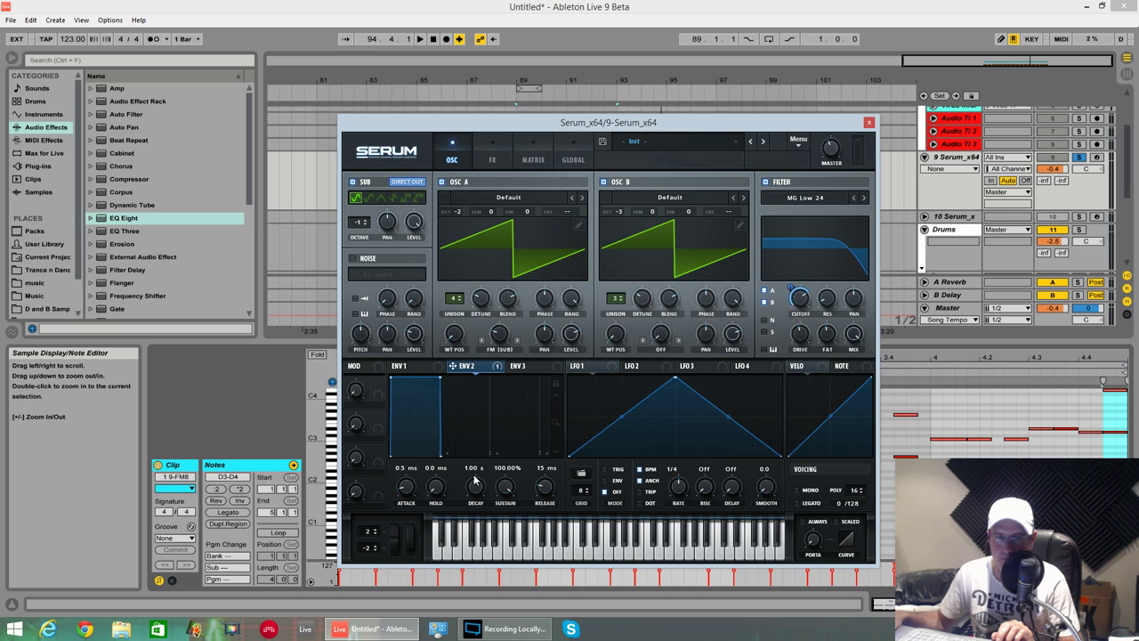
left_click_drag(476, 479, 478, 487)
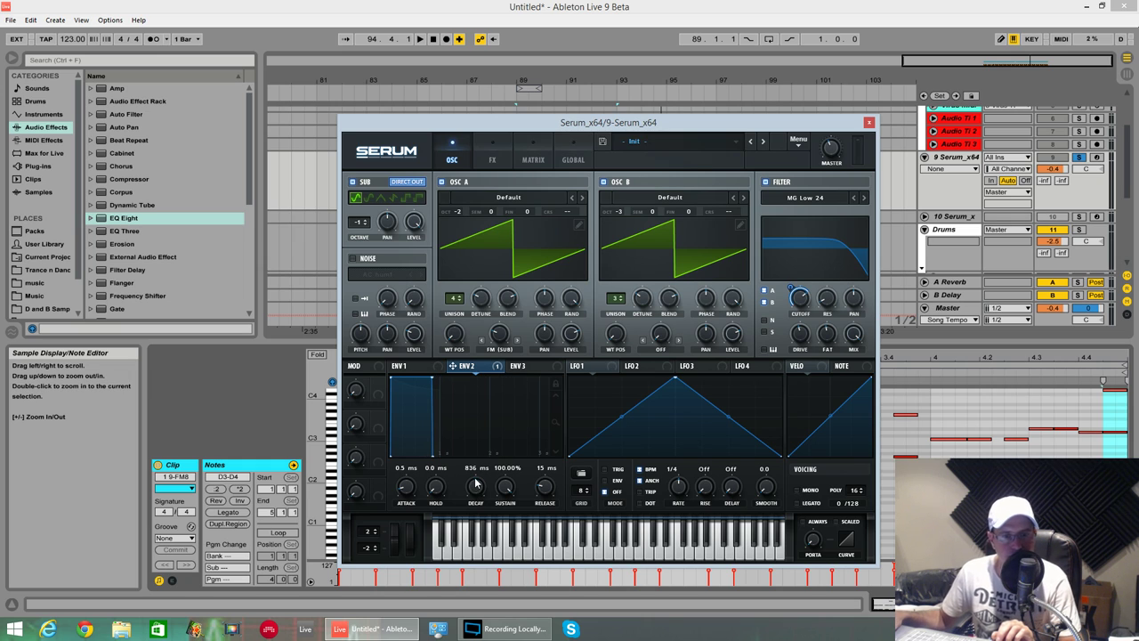
left_click_drag(405, 491, 409, 445)
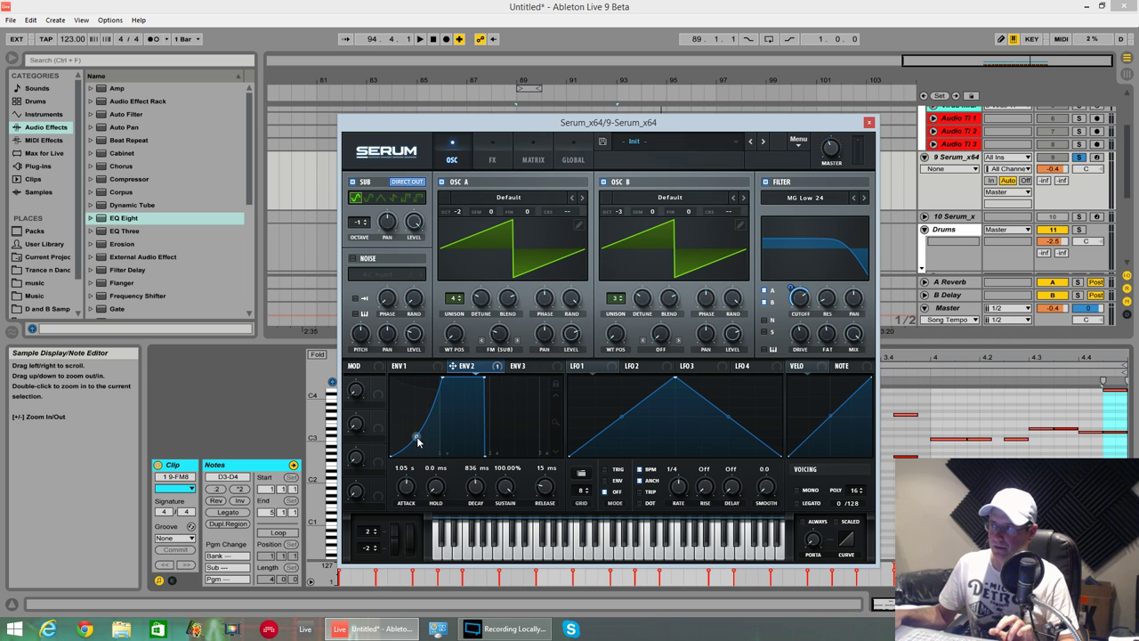
key("space")
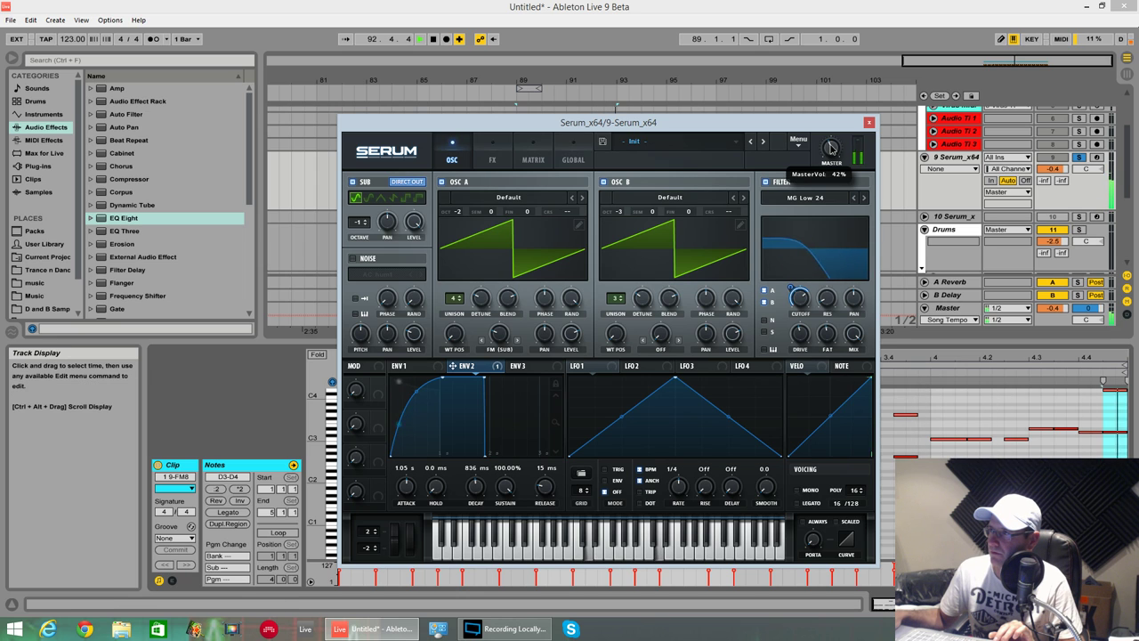
scroll(833, 151, "up", 3)
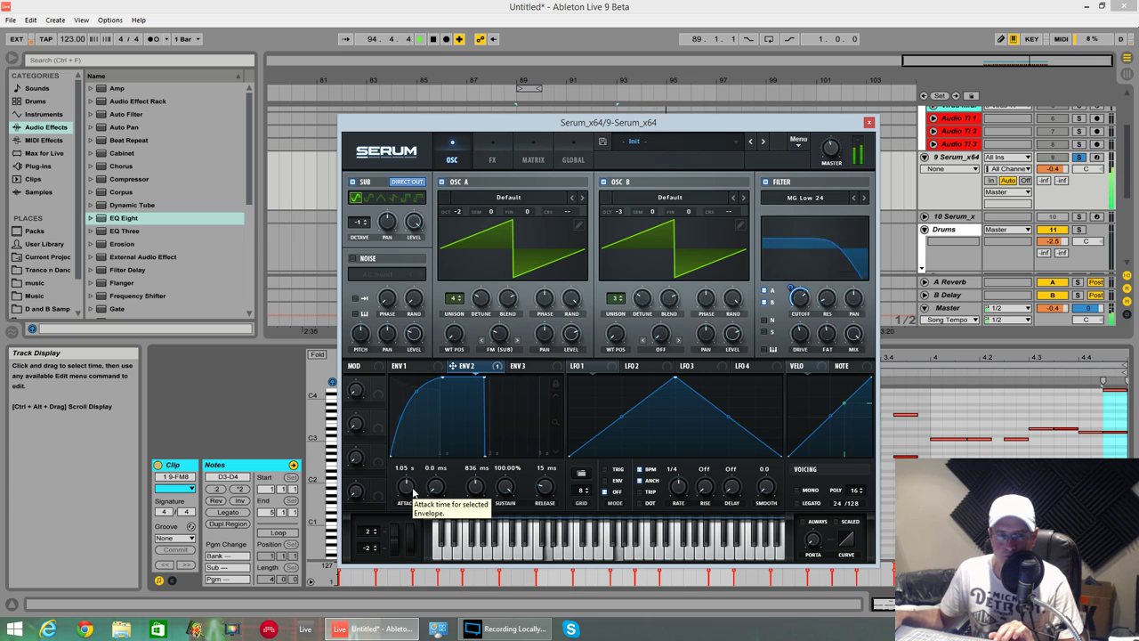
scroll(545, 483, "up", 3)
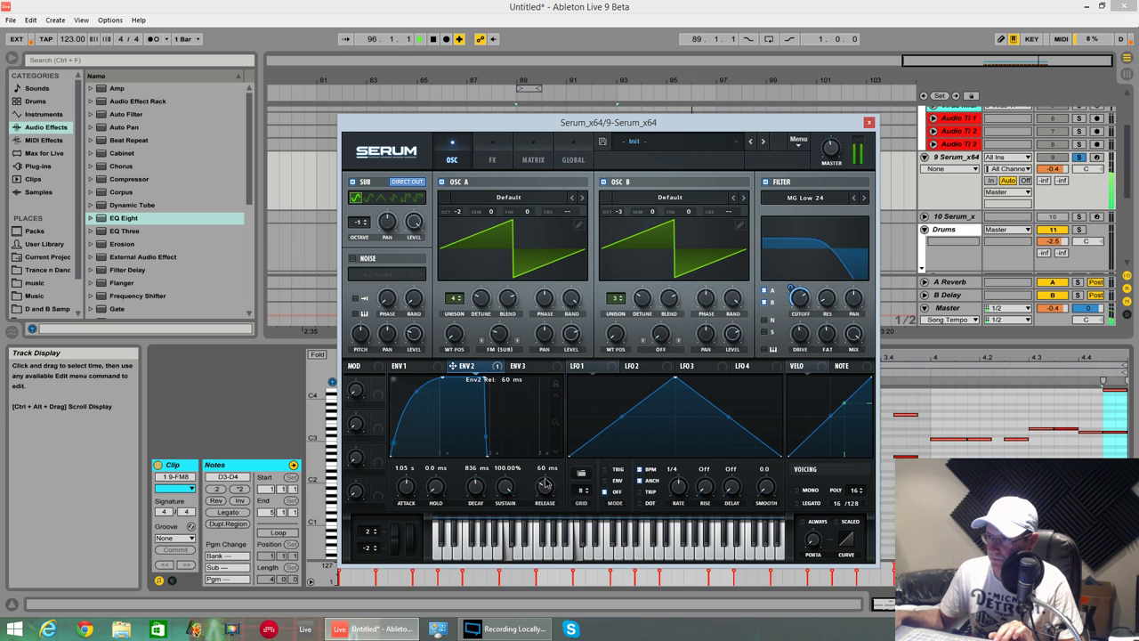
scroll(545, 483, "up", 2)
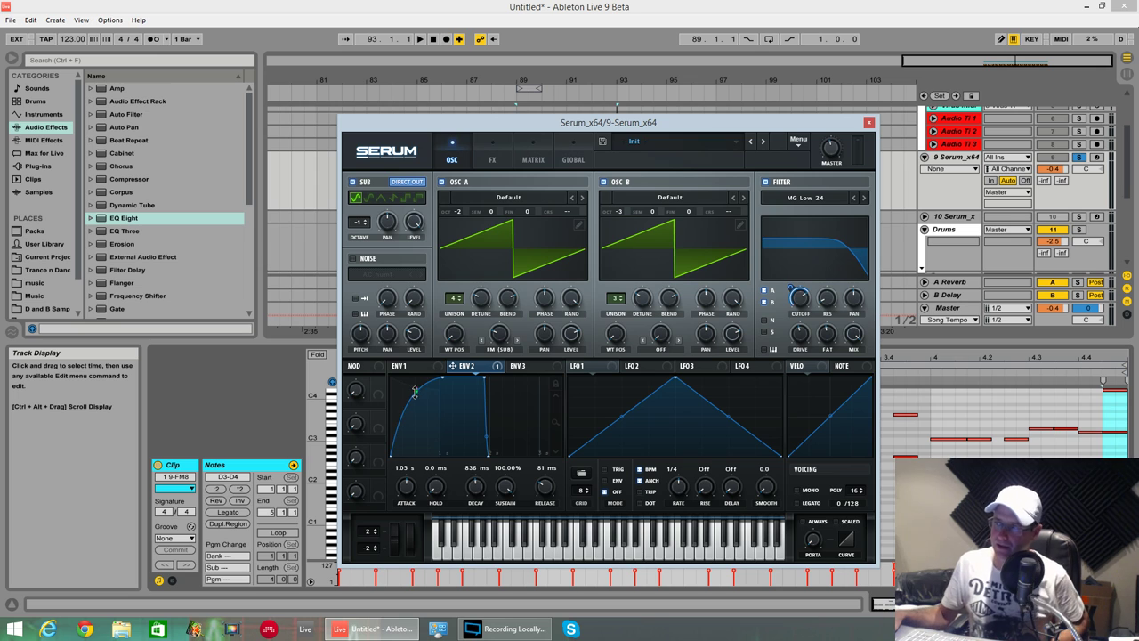
- Bend Env 2's attack curve down, then up, so it rises early and levels off
left_click_drag(413, 391, 411, 415)
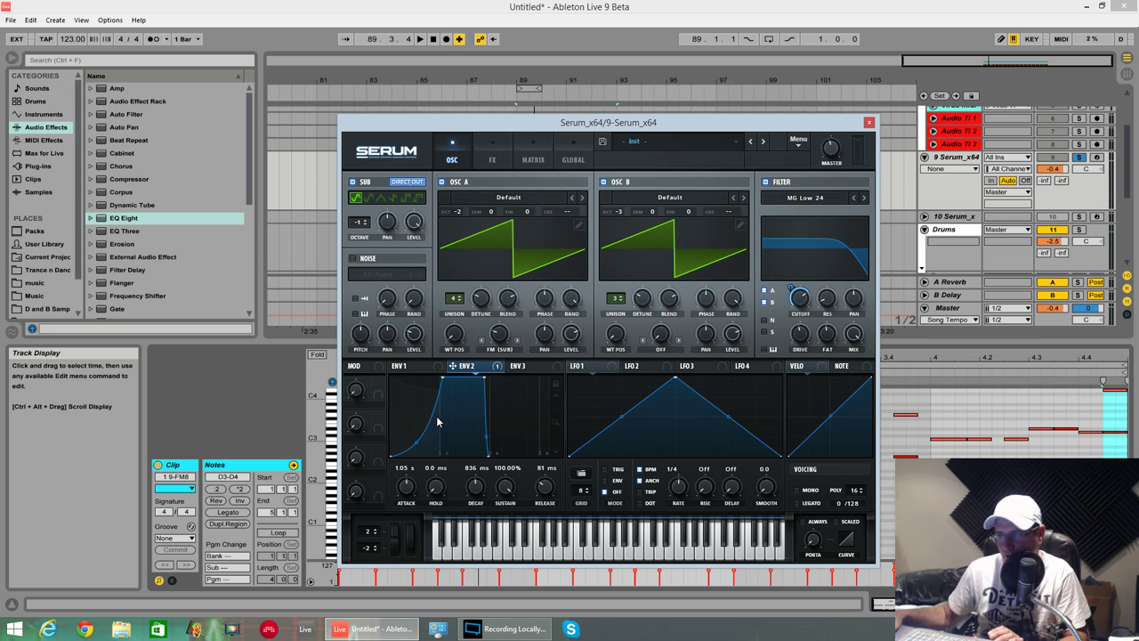
left_click_drag(415, 440, 418, 421)
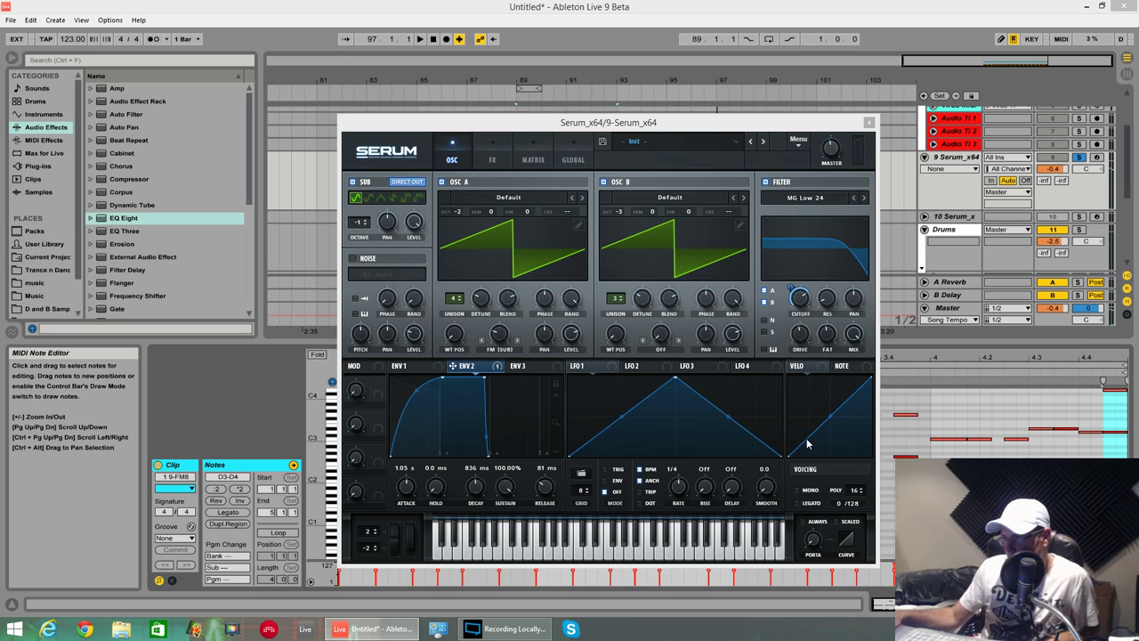
- Show the Note modulation source and audition the patch across several keyboard notes
left_click(848, 374)
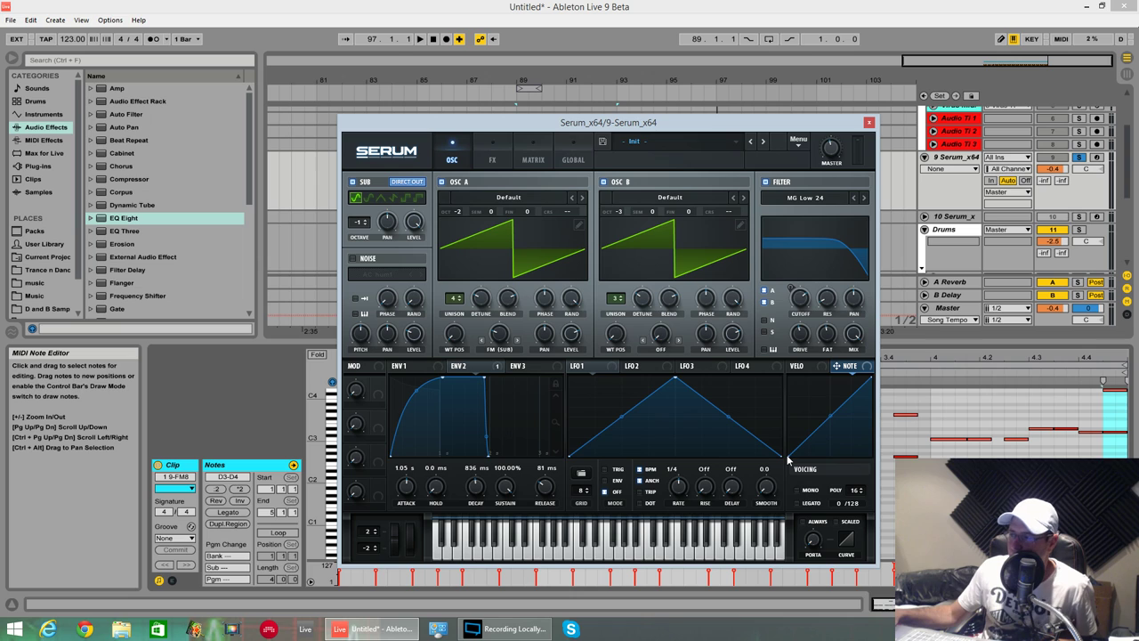
left_click(447, 544)
left_click(439, 544)
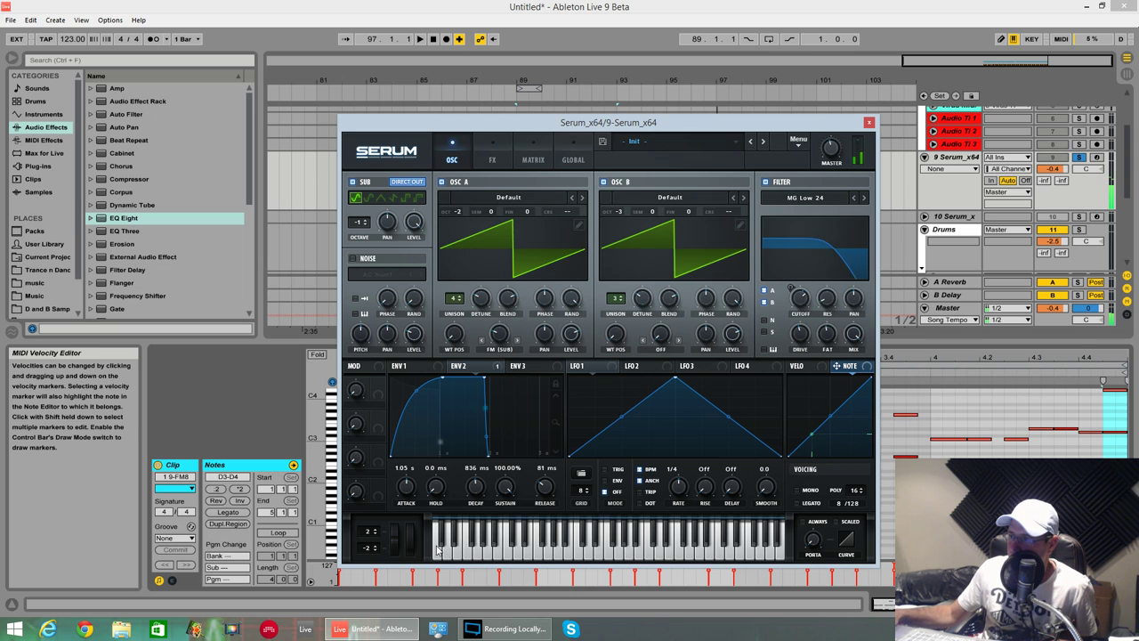
left_click(479, 547)
left_click(781, 544)
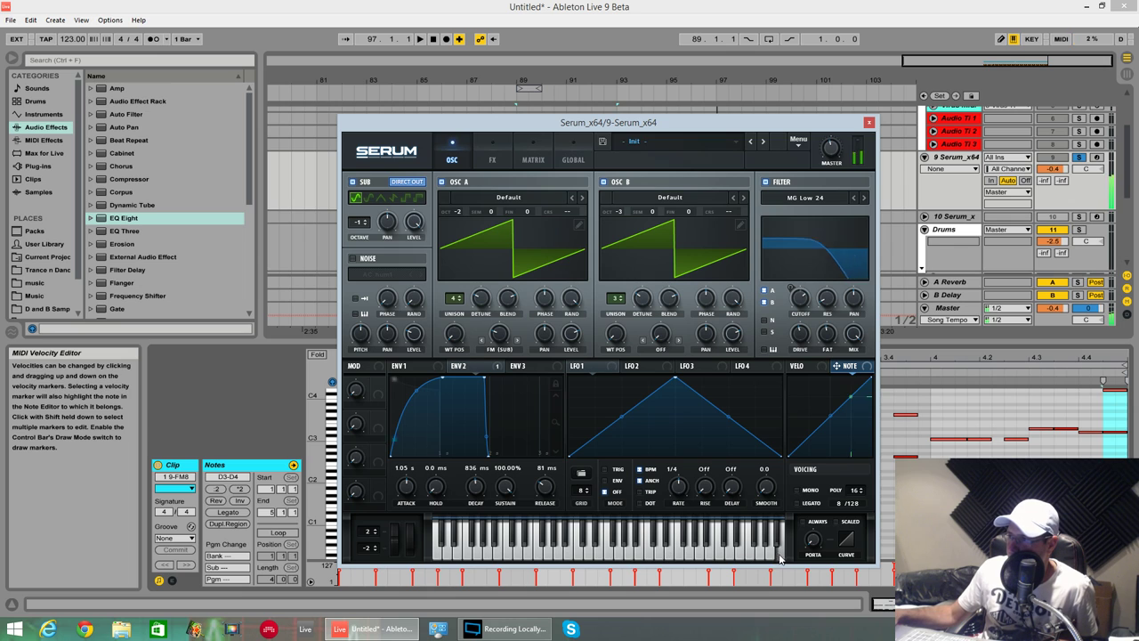
left_click(770, 544)
left_click(779, 545)
left_click(743, 543)
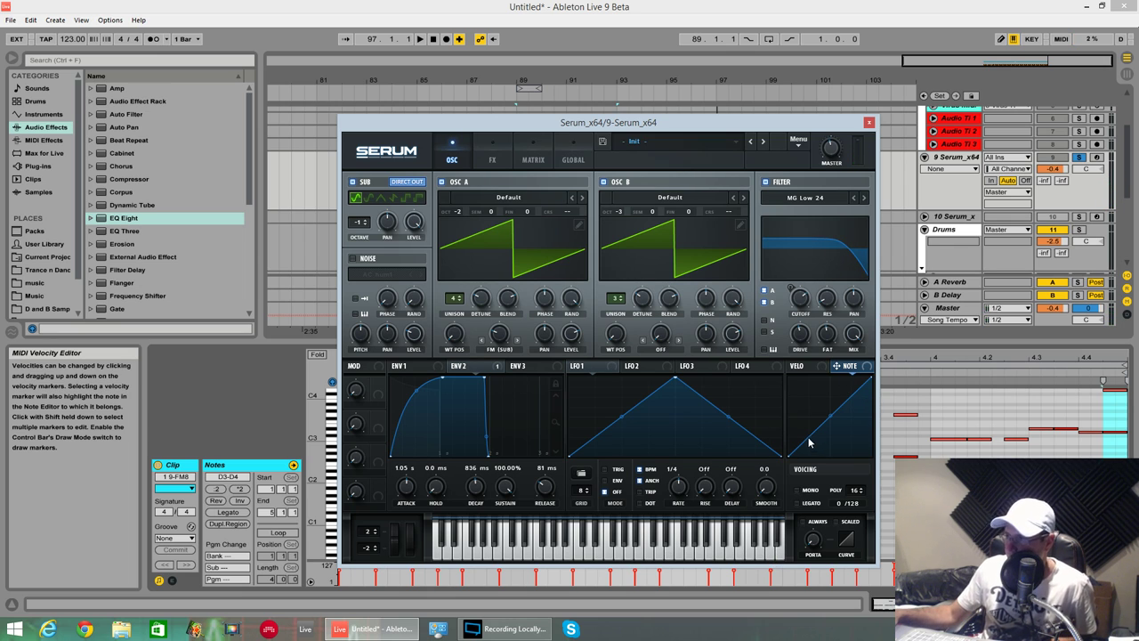
- Pull the Note curve's midpoint to the bottom, lift its top end, and audition again
left_click_drag(807, 437, 807, 460)
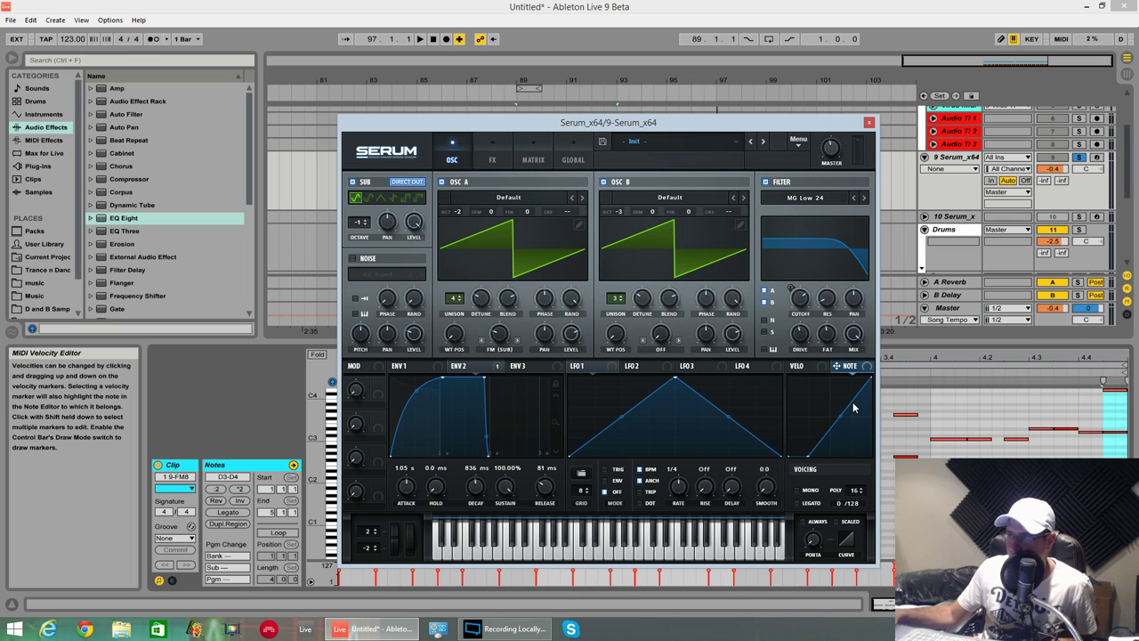
left_click_drag(853, 394, 854, 378)
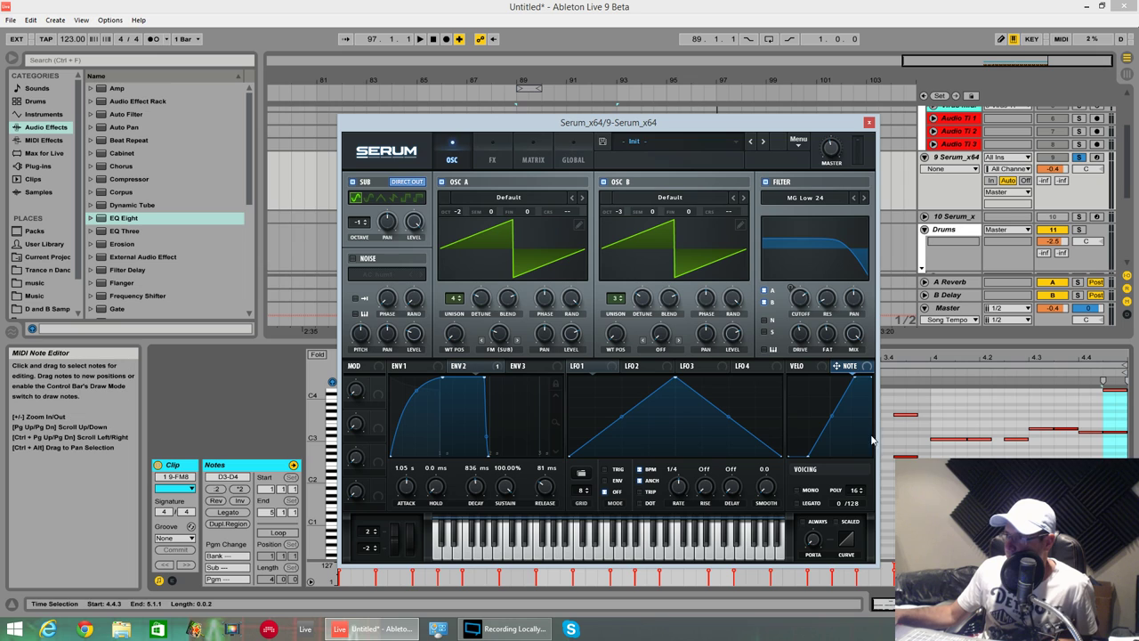
left_click(497, 542)
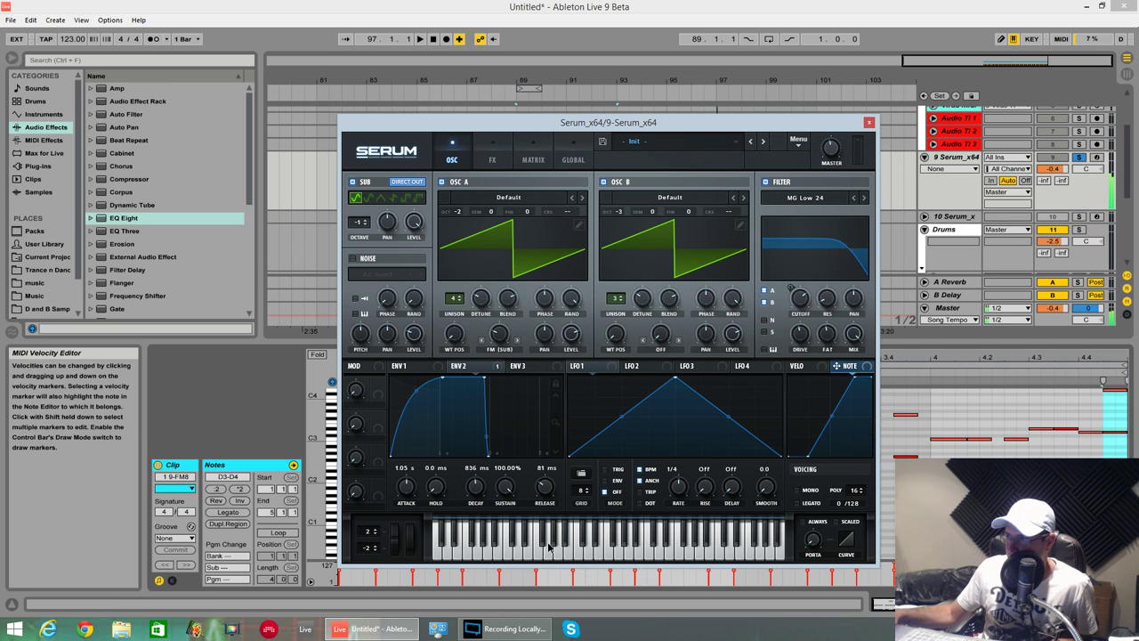
left_click(569, 538)
left_click(661, 543)
left_click(717, 543)
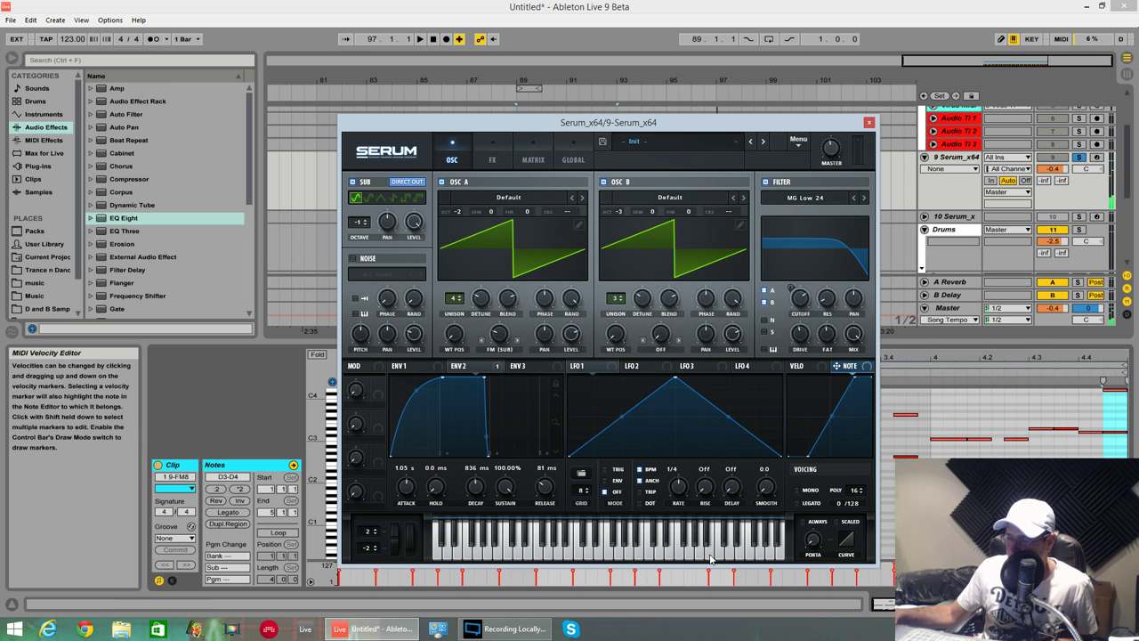
left_click(457, 552)
- Audition high notes, then drag the Note source onto the filter's RES knob
left_click(519, 552)
left_click(609, 547)
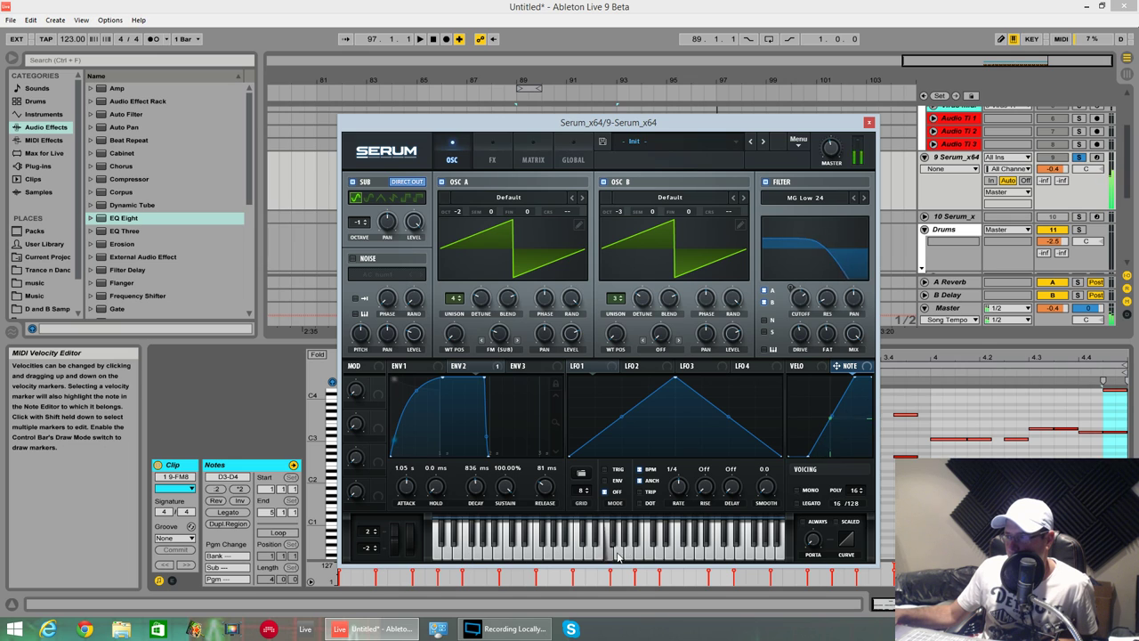
left_click(722, 547)
left_click(759, 547)
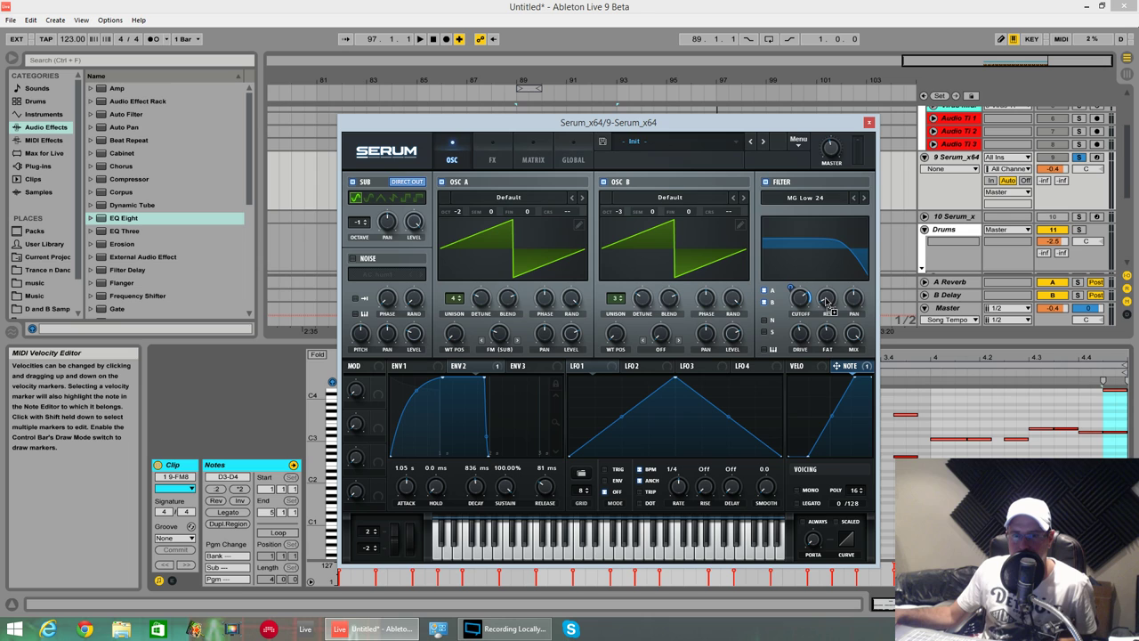
mouse_move(817, 286)
left_mouse_down()
mouse_move(814, 316)
mouse_move(799, 296)
left_mouse_up()
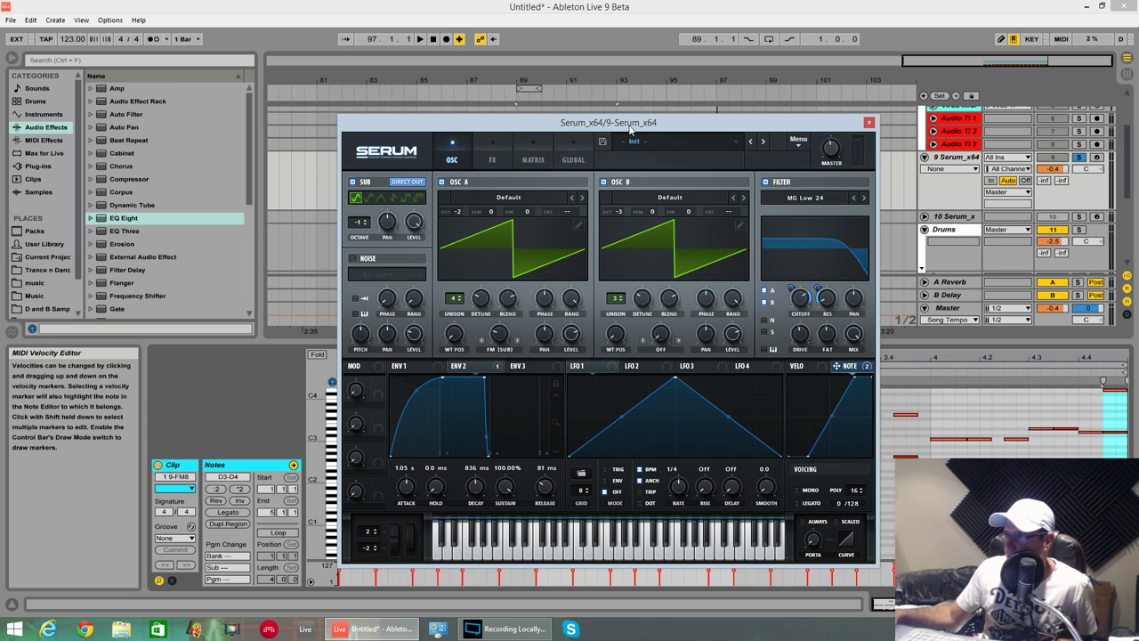
- Check the RES knob's modulators and move the Serum window down to reveal the clips
left_click_drag(630, 129, 974, 572)
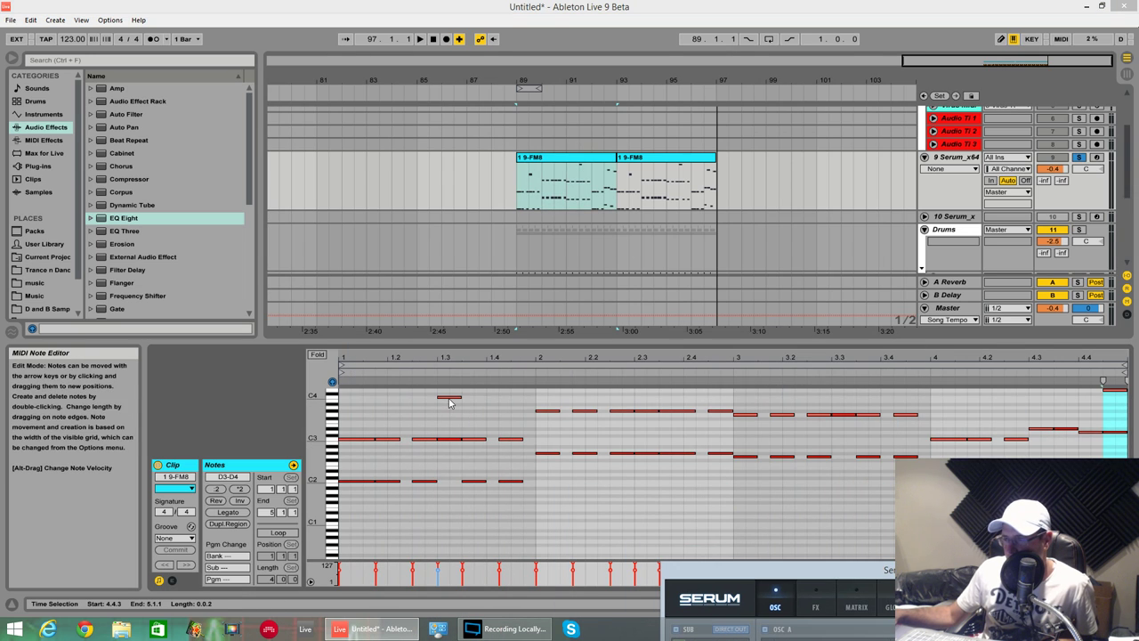
left_click_drag(690, 574, 429, 224)
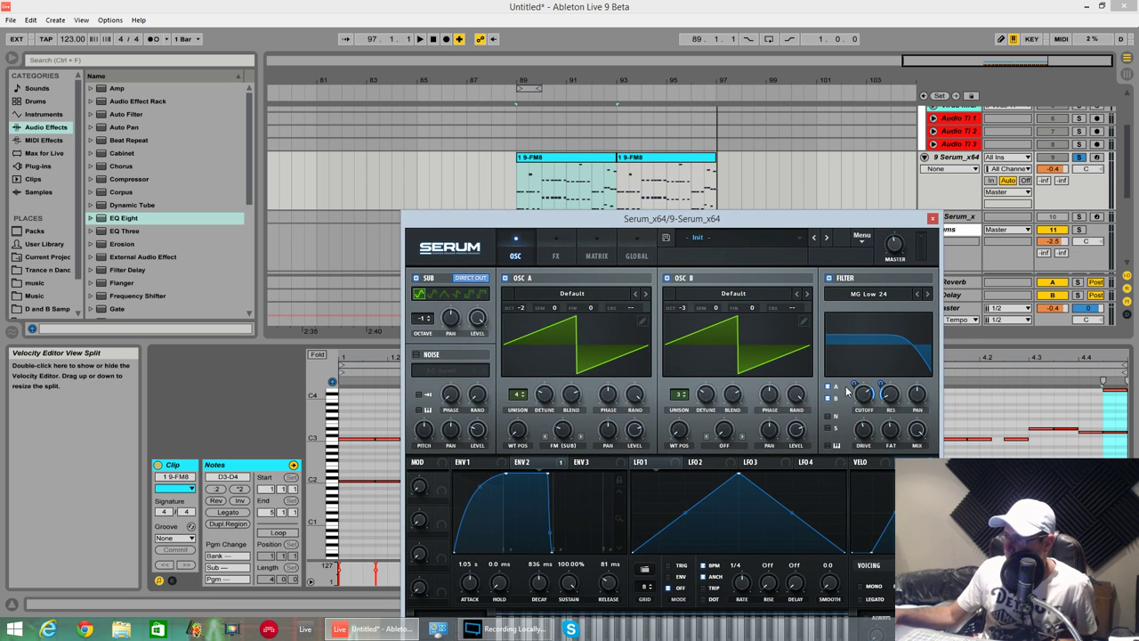
right_click(890, 394)
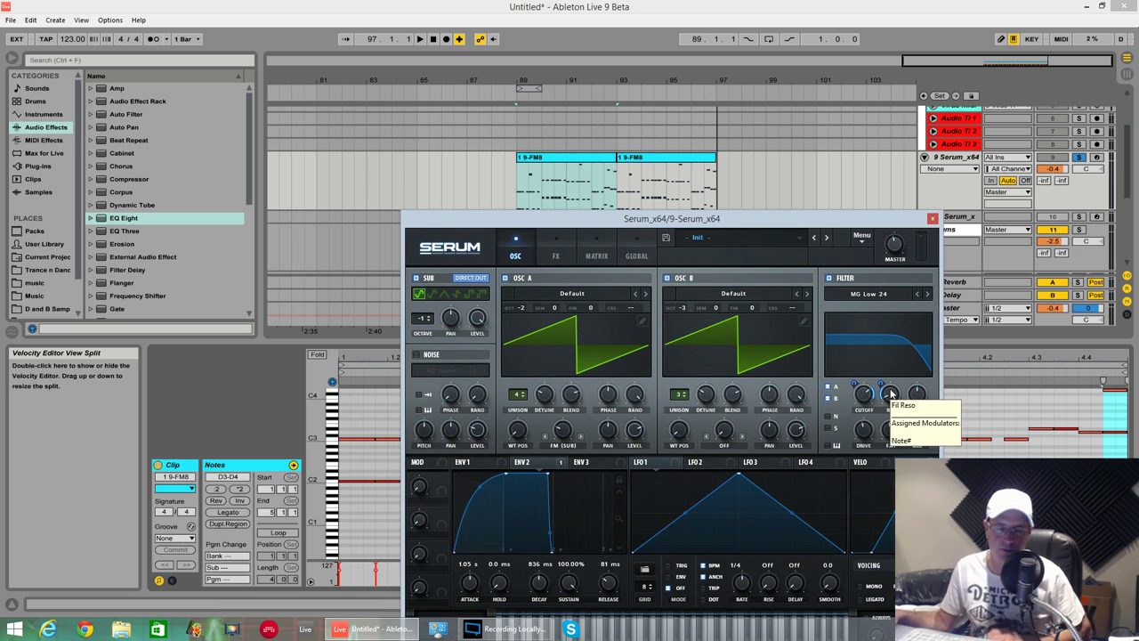
left_click(568, 240)
left_click_drag(572, 219, 559, 249)
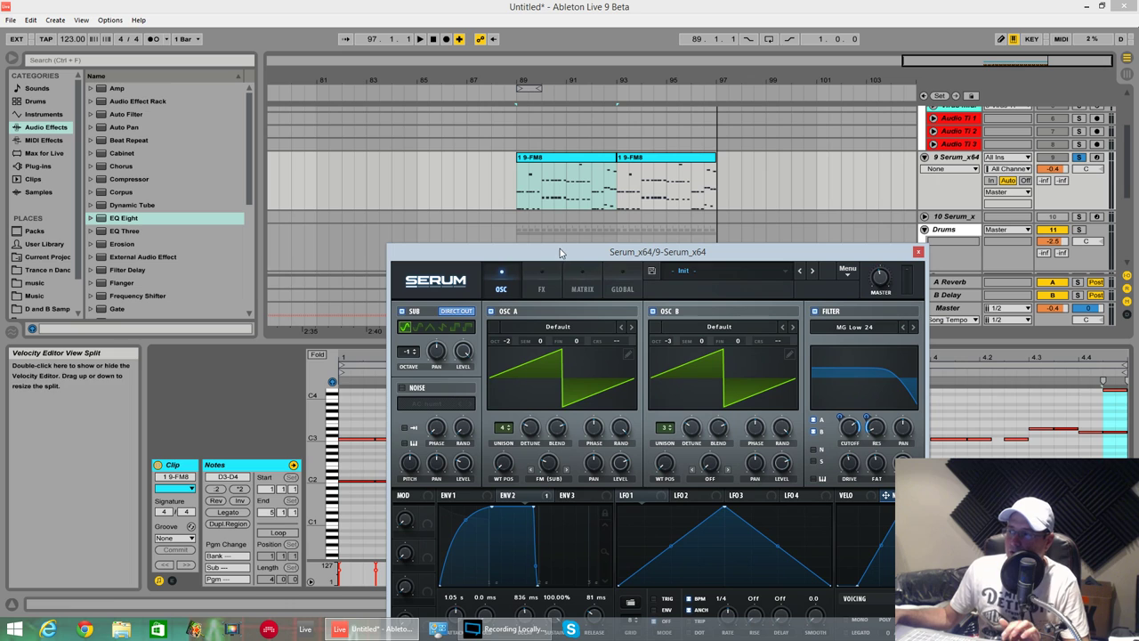
- Play the bass line from bar 89 several times, then bring back Serum's on-screen keyboard
left_click(522, 190)
key("space")
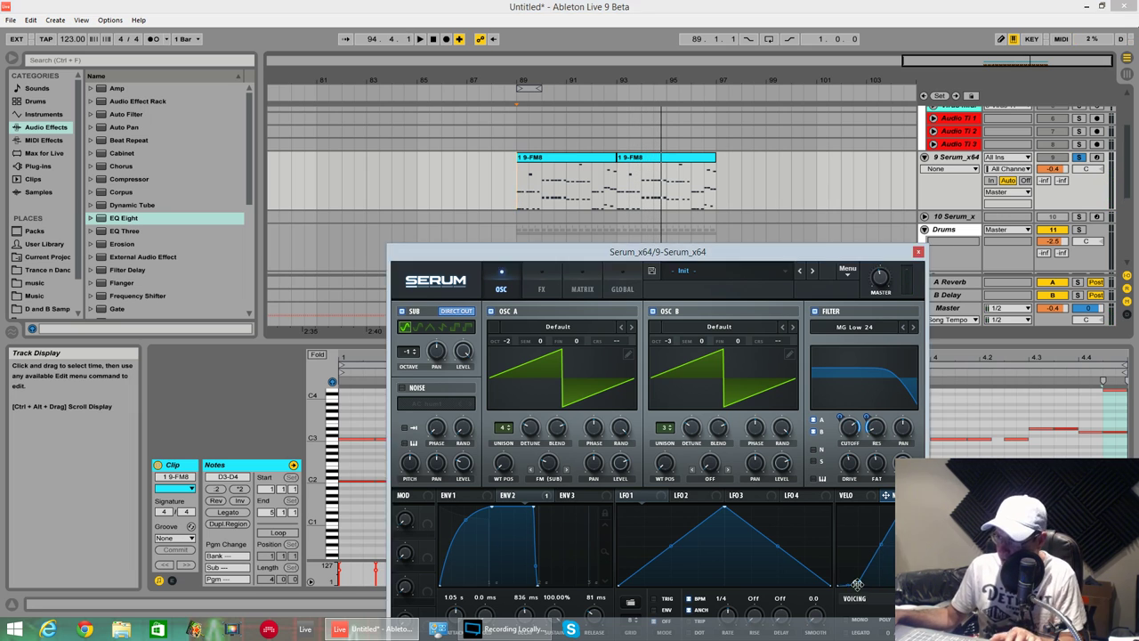
key("space")
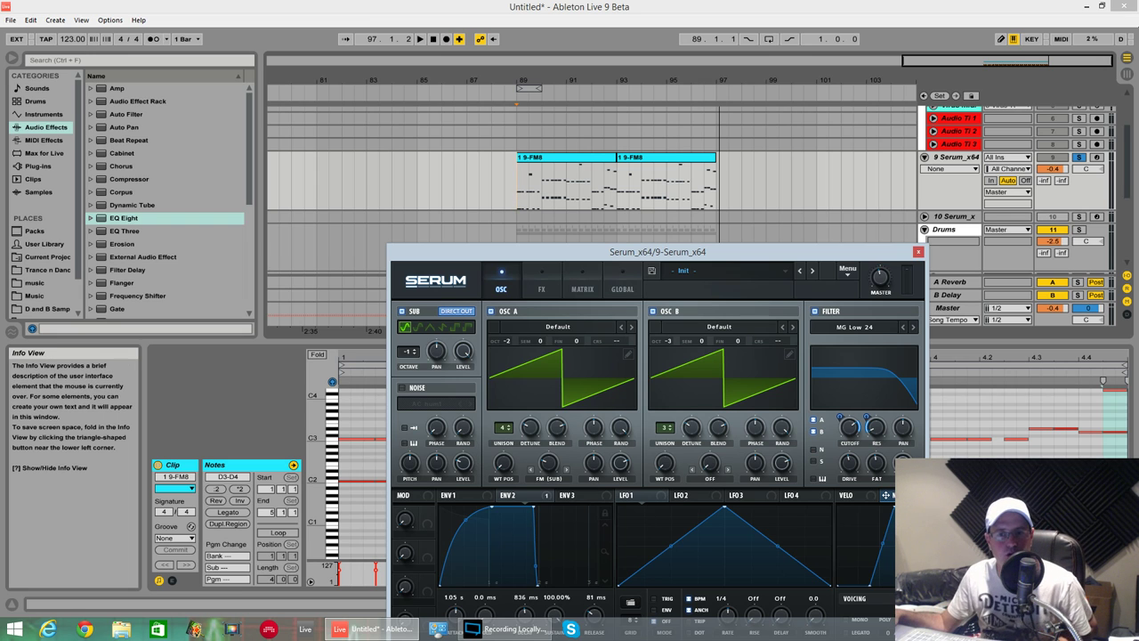
key("space")
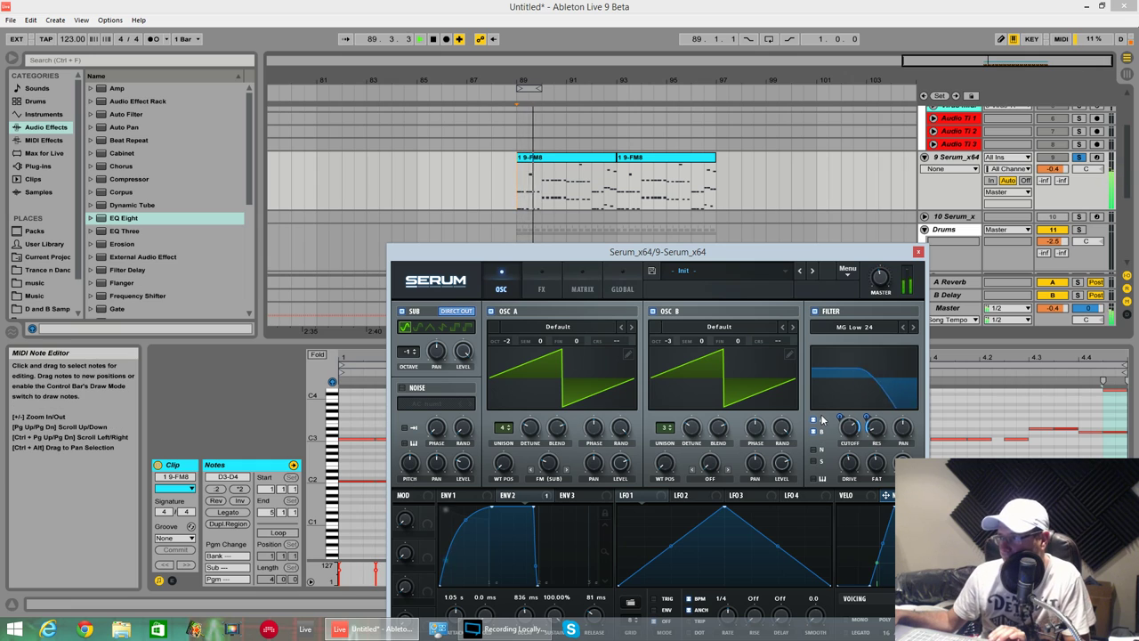
left_click(652, 272)
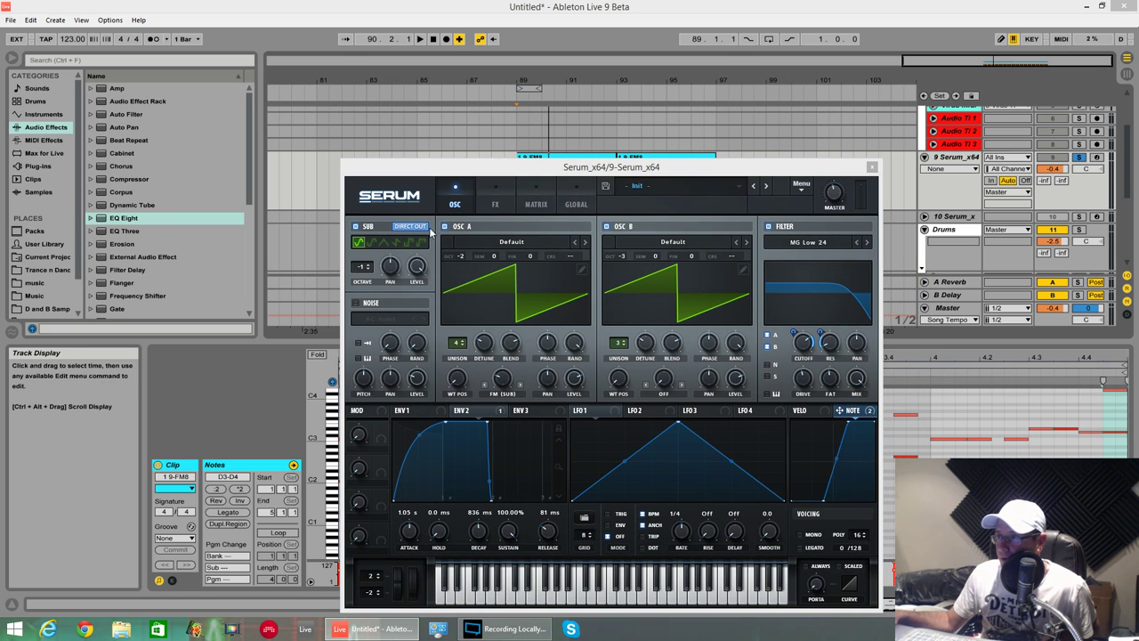
- Enable Hyper/Dimension on Serum's FX page and play the bass line to hear it
left_click(495, 200)
left_click(359, 230)
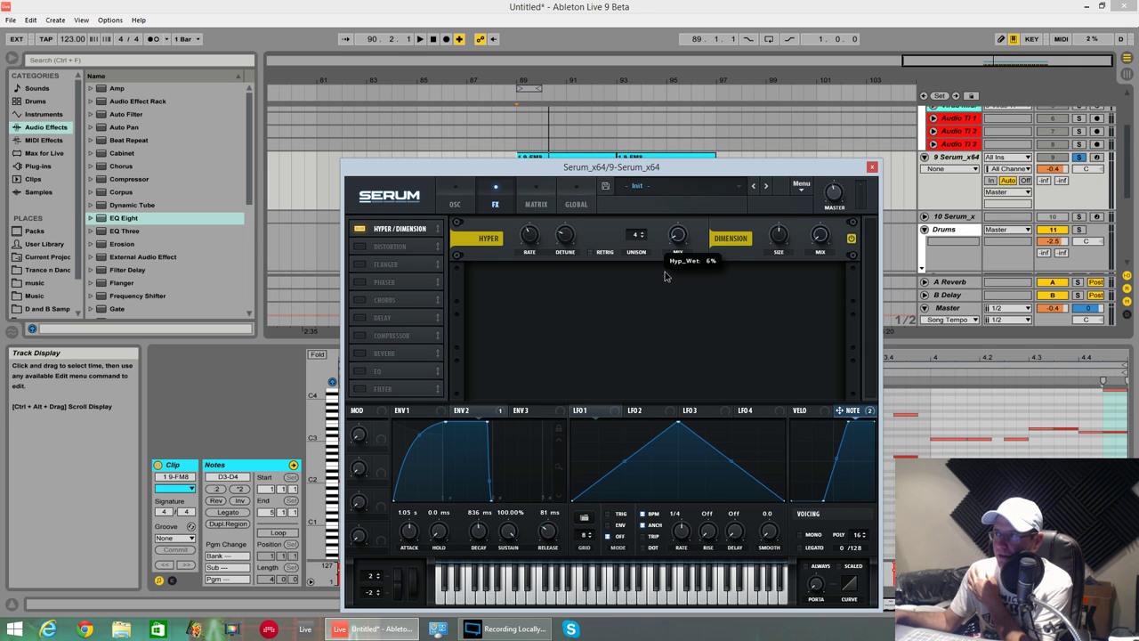
key("space")
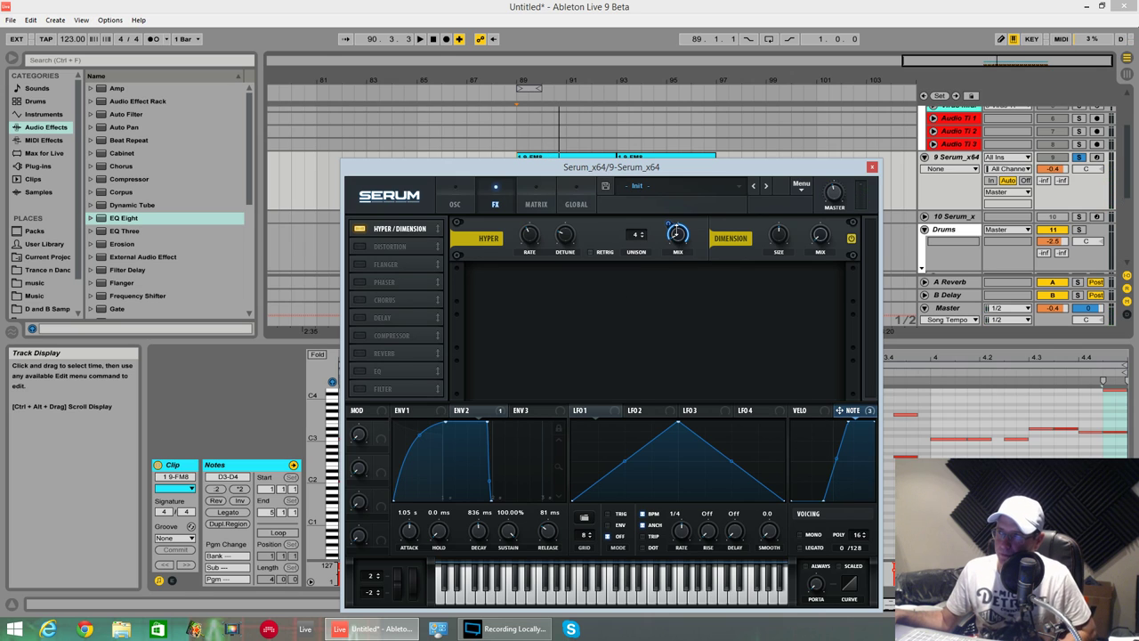
mouse_move(667, 222)
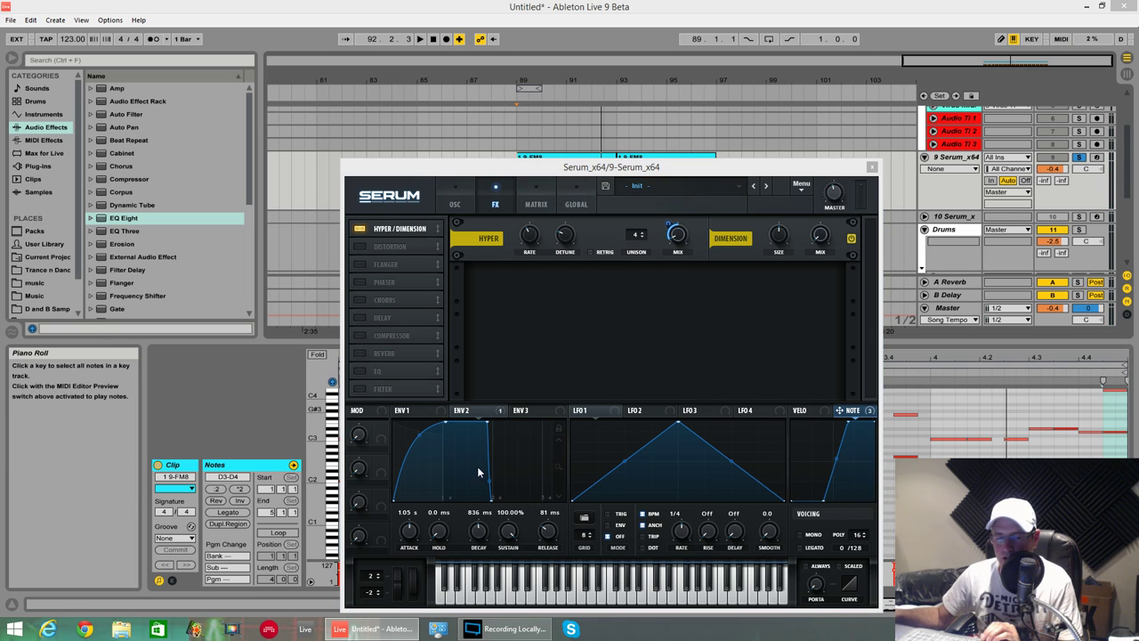
- Route envelope 2 to the Hyper detune and play to hear the modulation
left_click(501, 416)
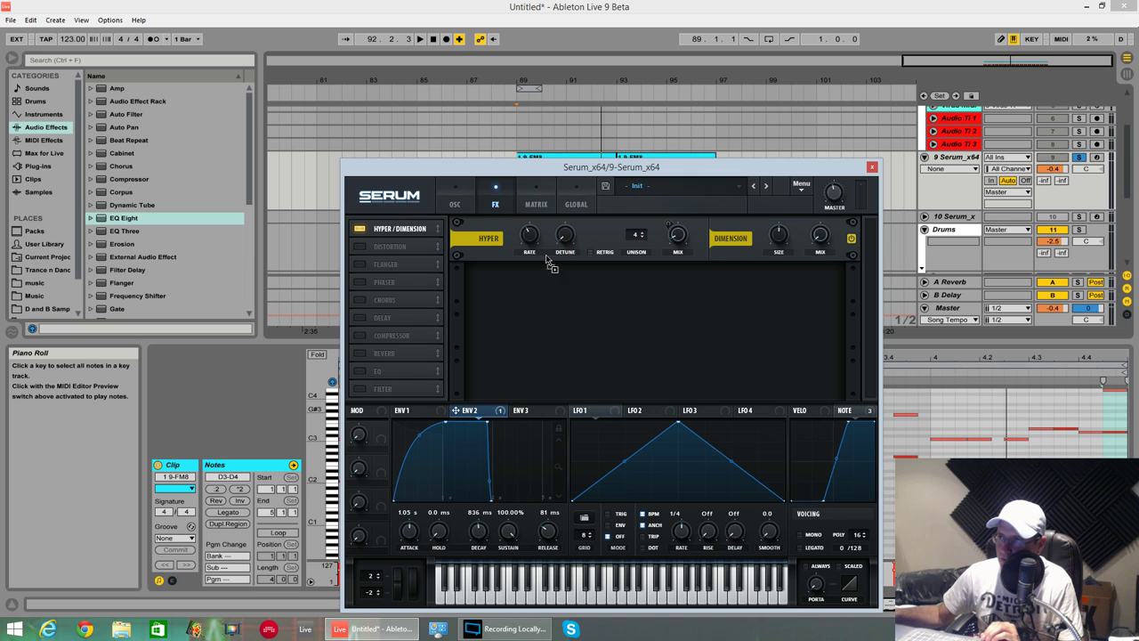
left_click_drag(547, 258, 555, 246)
mouse_move(556, 230)
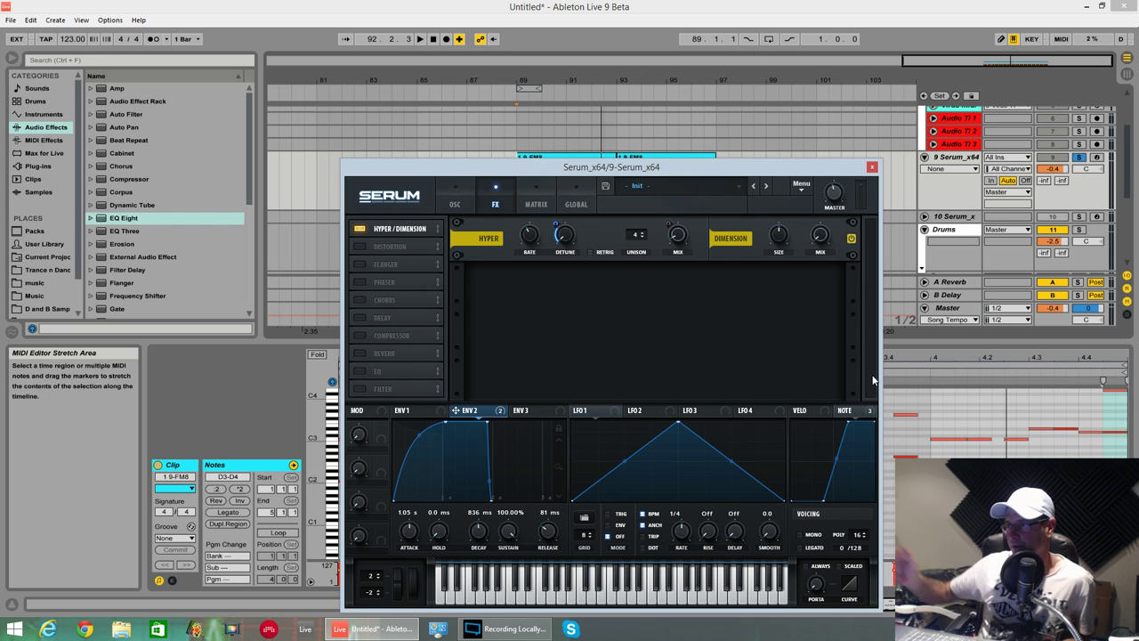
key("space")
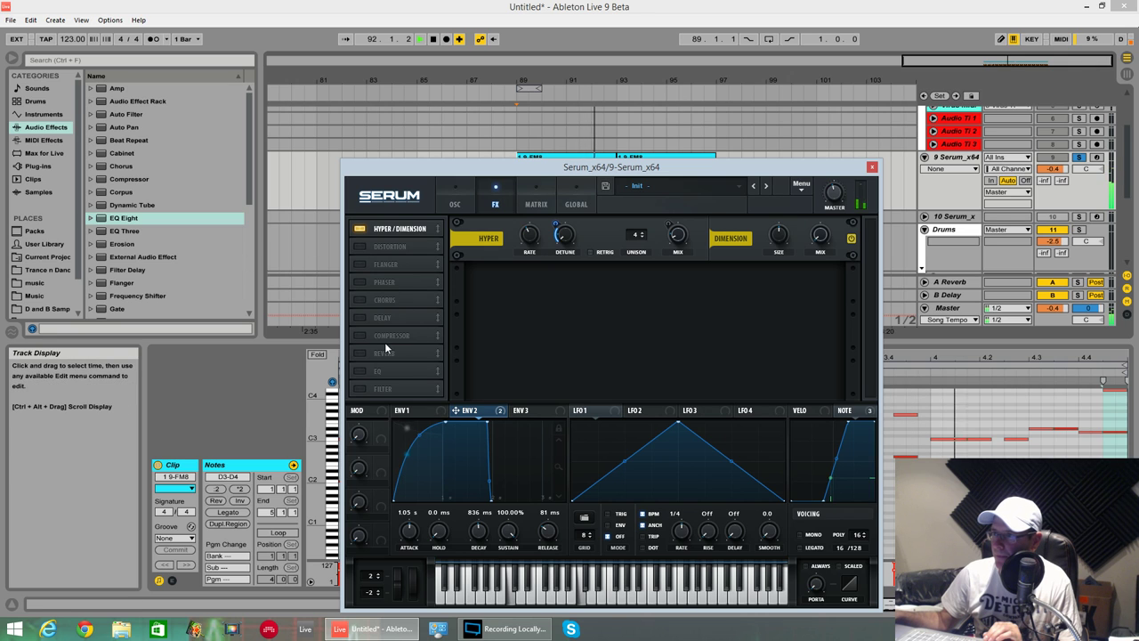
- Turn on Serum's EQ and boost its low band gain to 9.5 dB
left_click(358, 371)
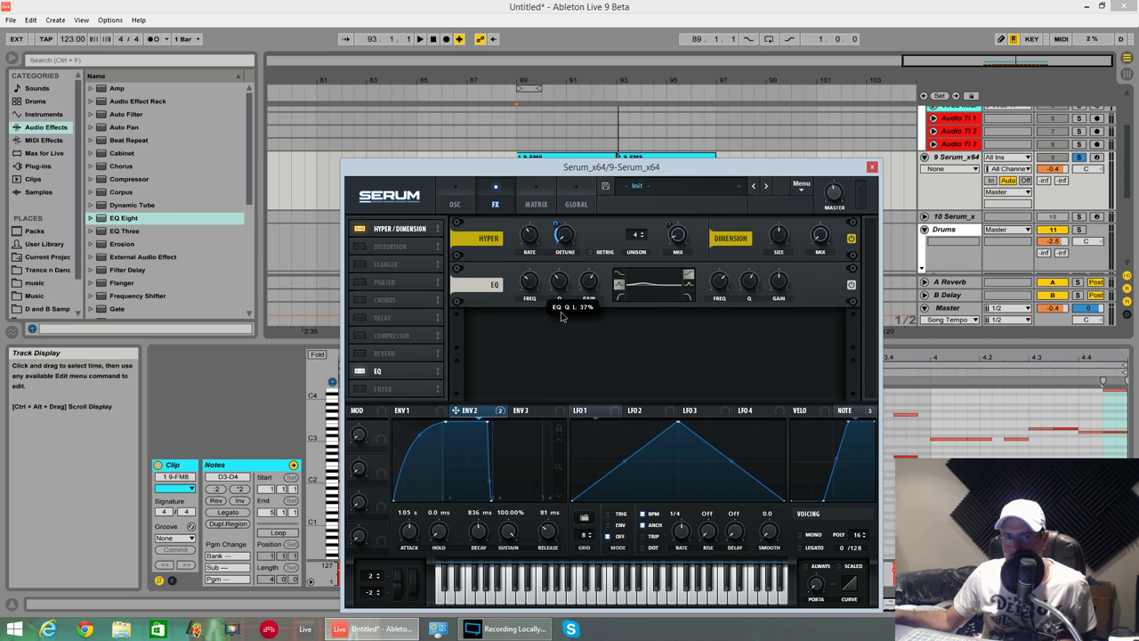
key("space")
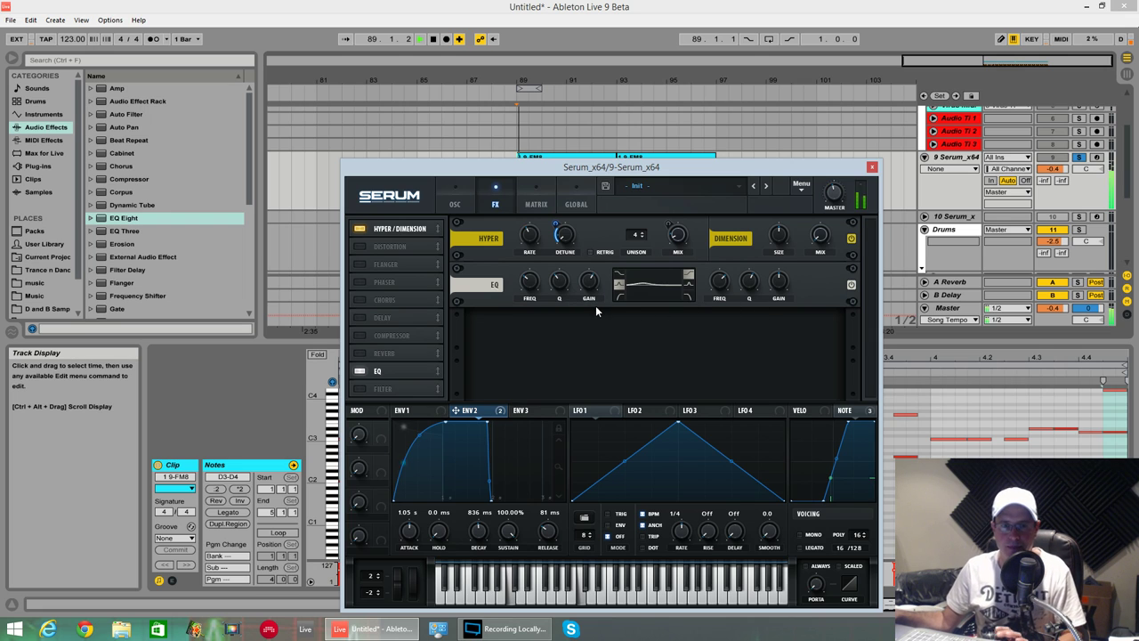
mouse_move(583, 284)
left_mouse_down()
mouse_move(589, 254)
mouse_move(598, 296)
left_mouse_up()
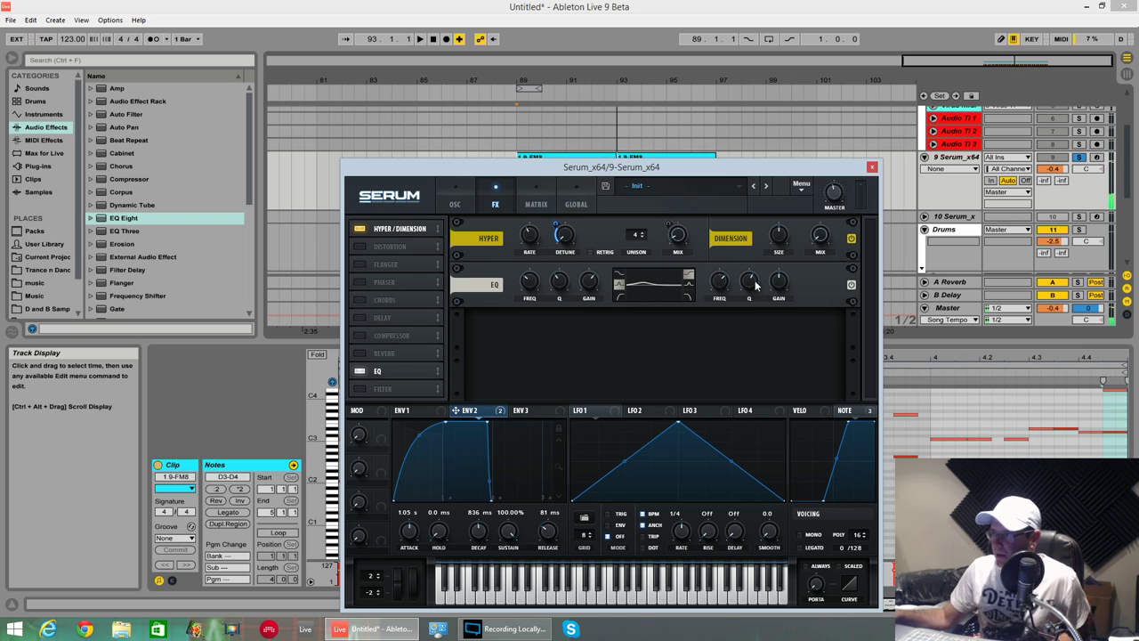
- Adjust the second EQ band's frequency and Q, then play the bass to hear it
left_click_drag(721, 278, 667, 316)
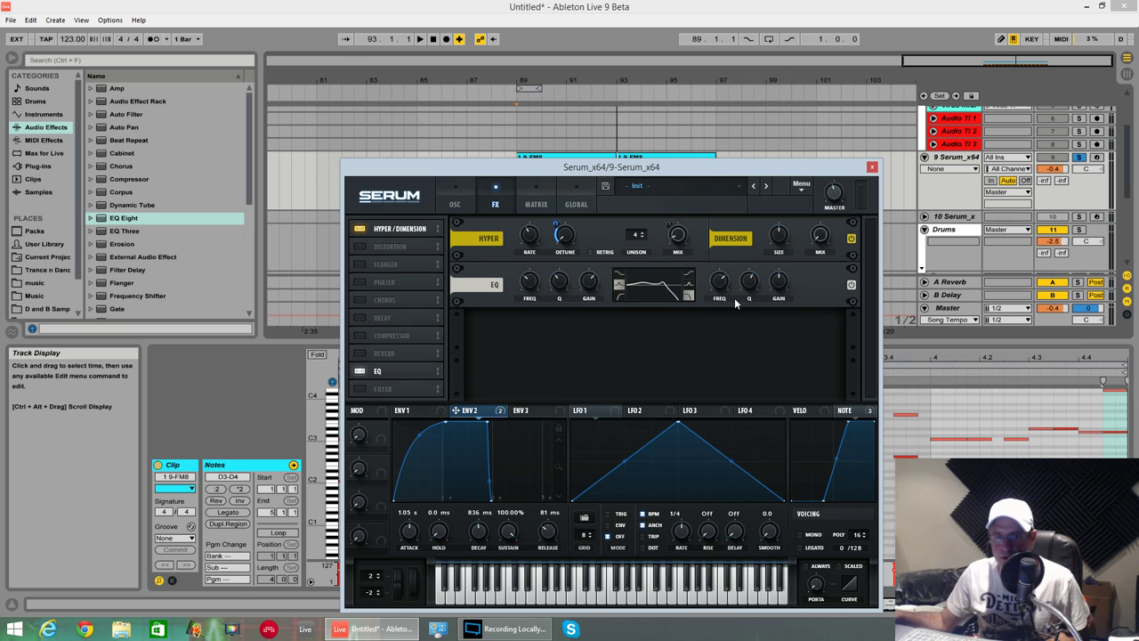
left_click_drag(748, 282, 752, 291)
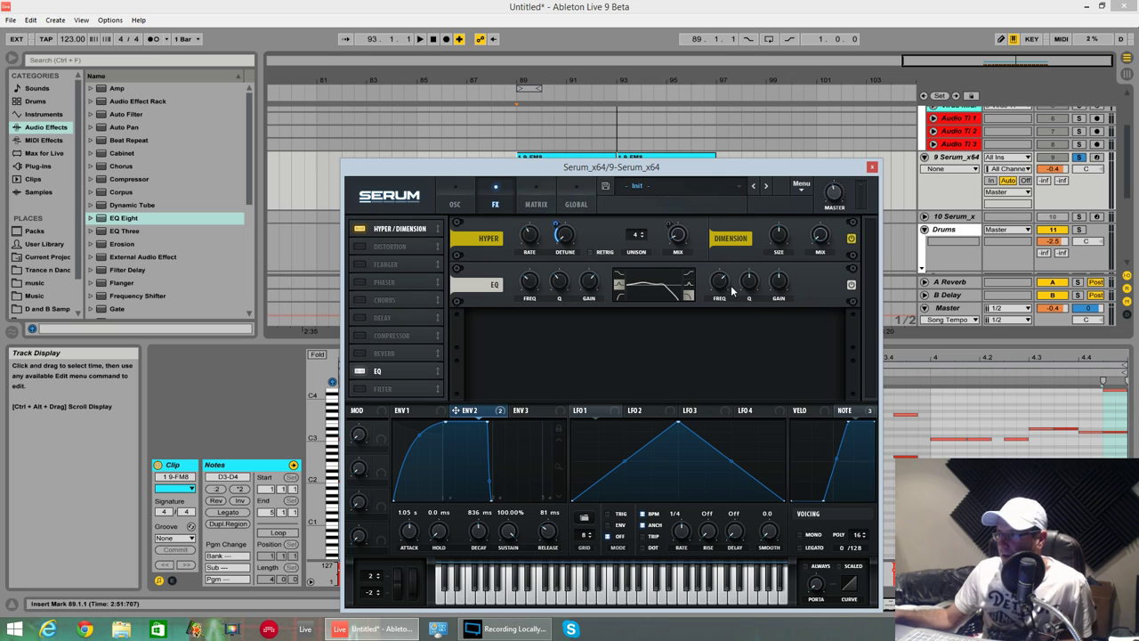
left_click_drag(733, 291, 747, 283)
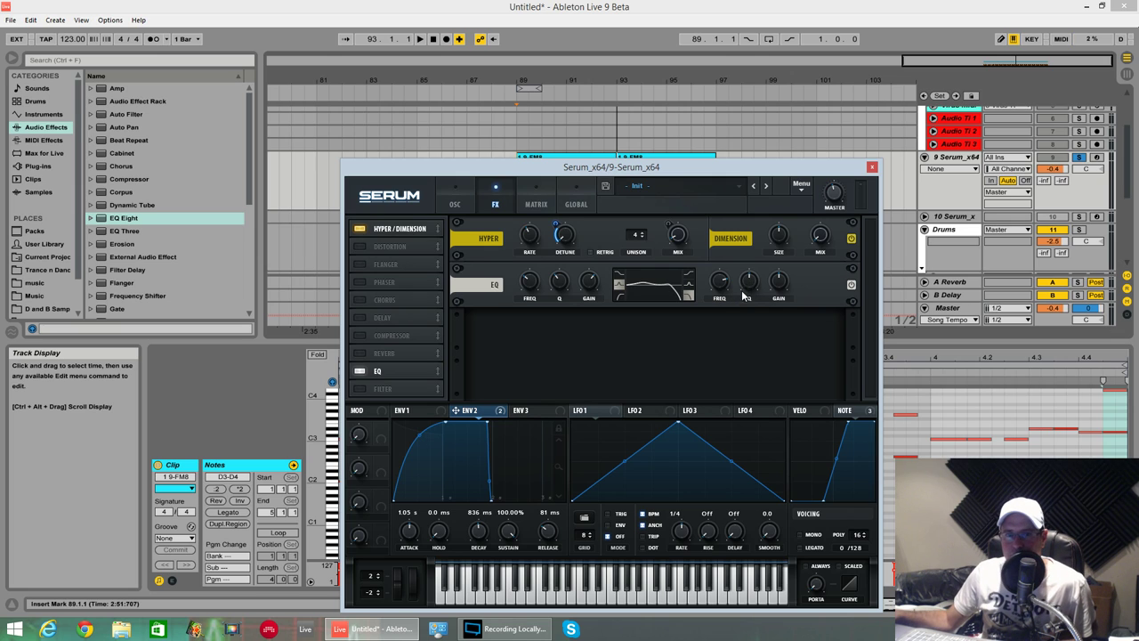
key("space")
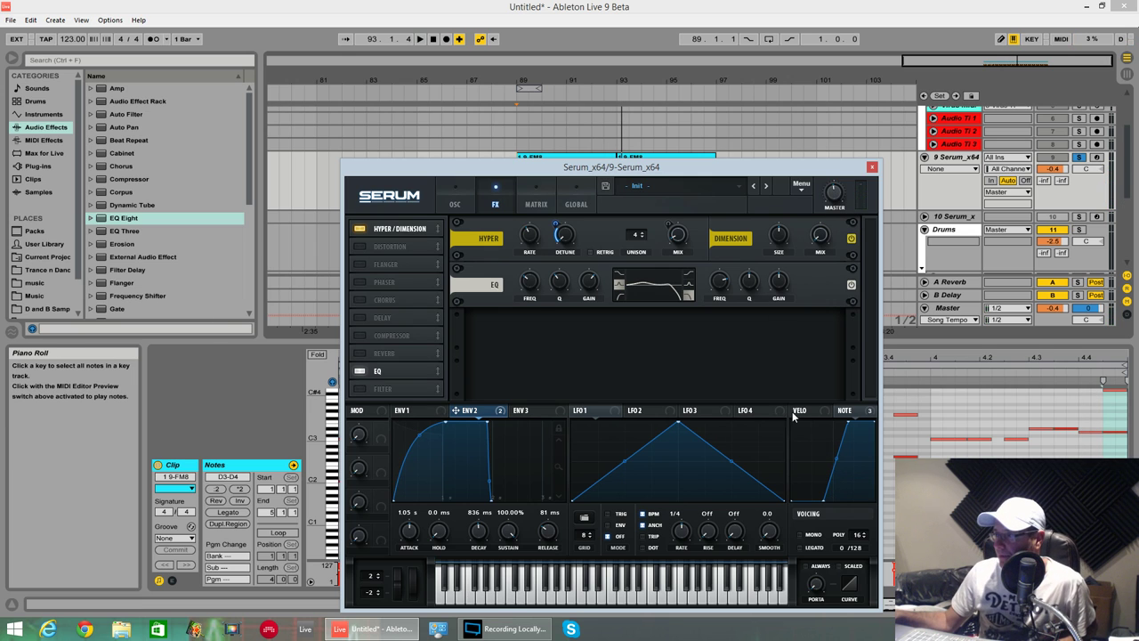
- In Serum's matrix, route Velo as a new row's source to Global > Amp
left_click(536, 198)
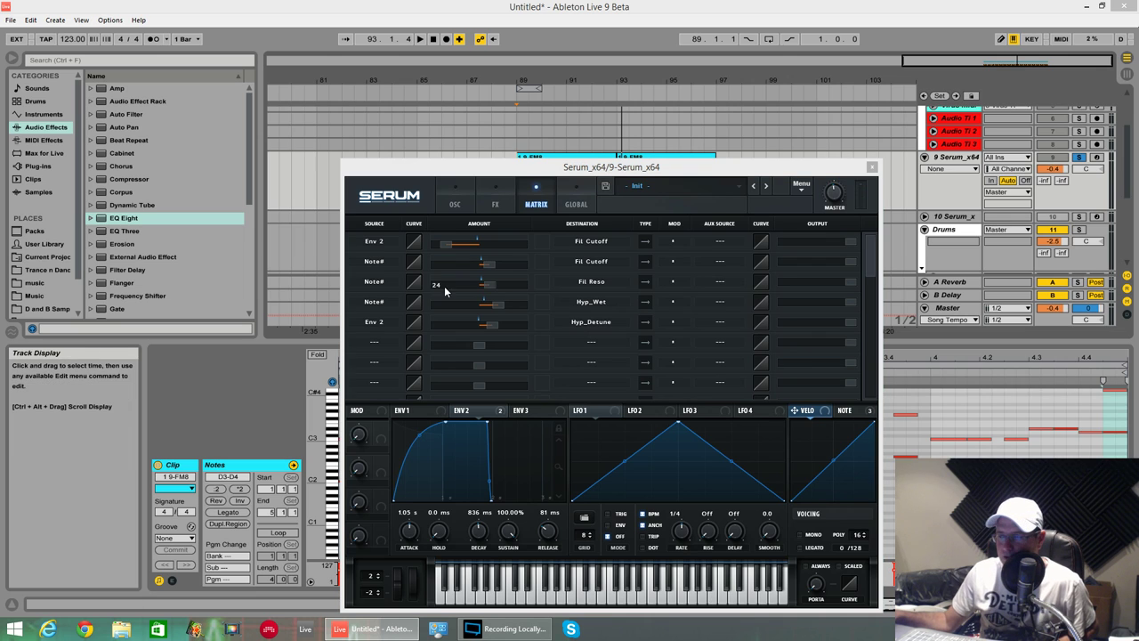
left_click(390, 345)
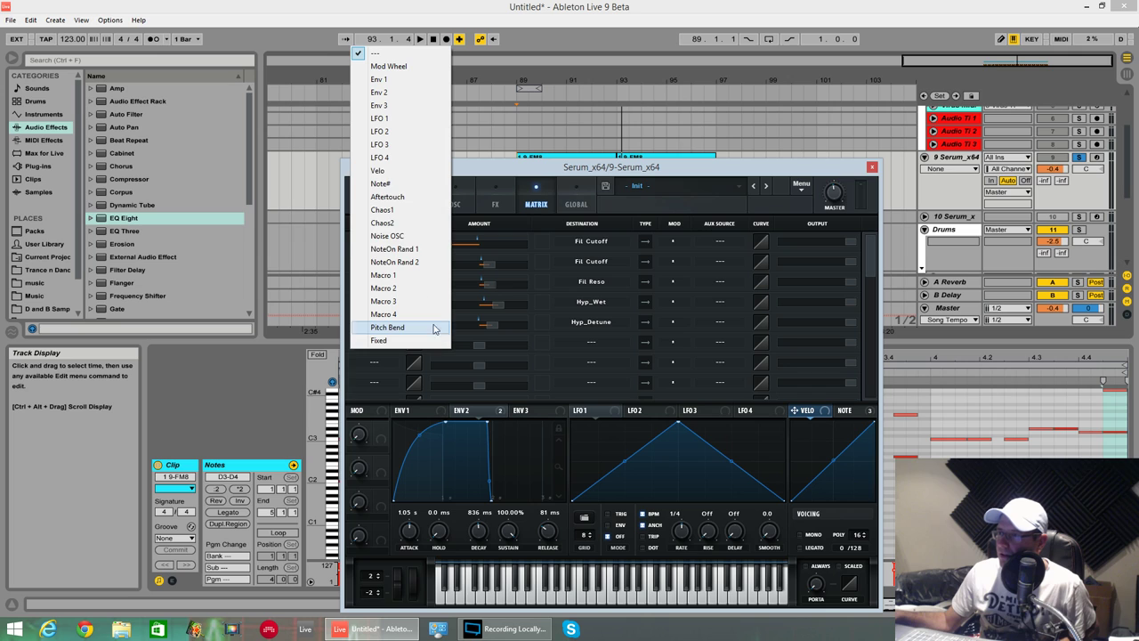
left_click(390, 178)
left_click(565, 341)
mouse_move(608, 452)
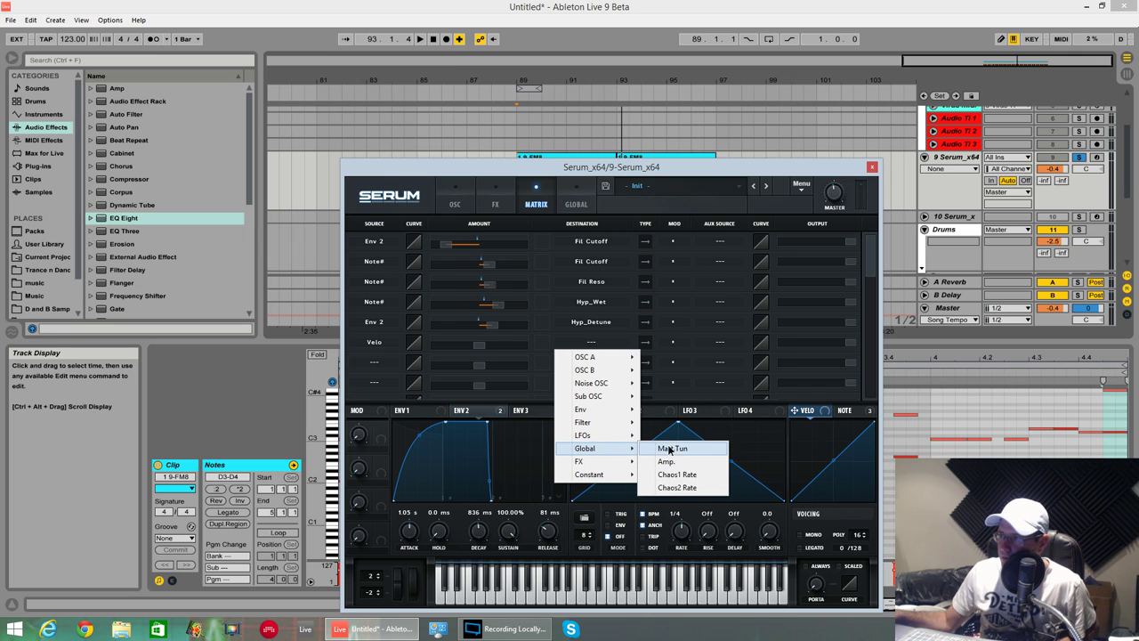
left_click(668, 449)
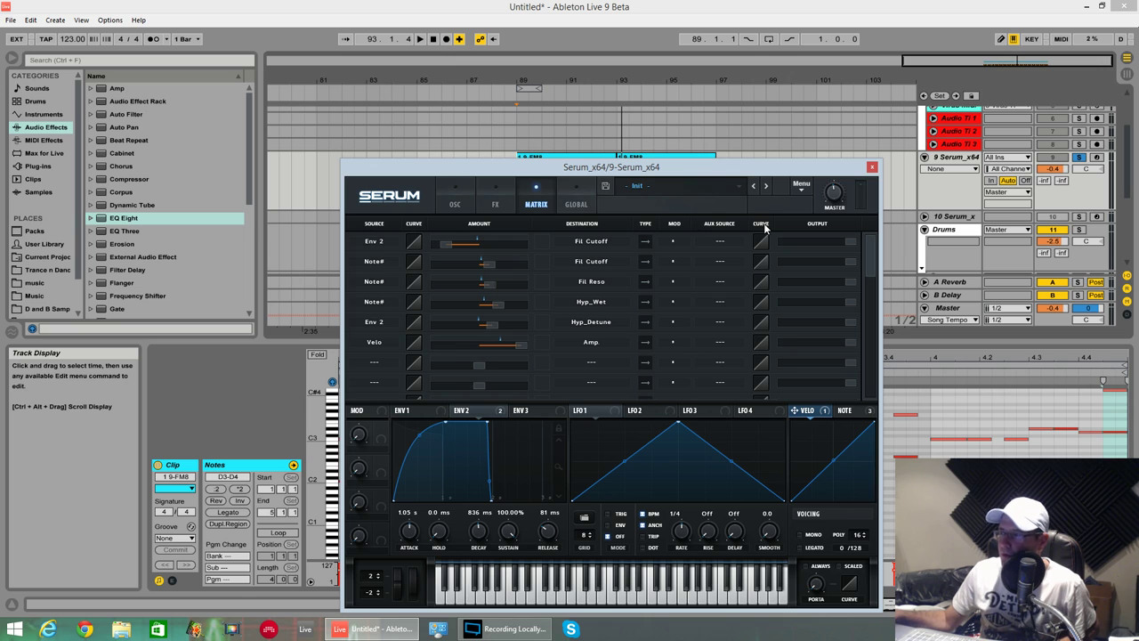
- Close Serum and select the first bass clip's C4 and C3 notes at beat 1.3
left_click(872, 167)
left_click(566, 183)
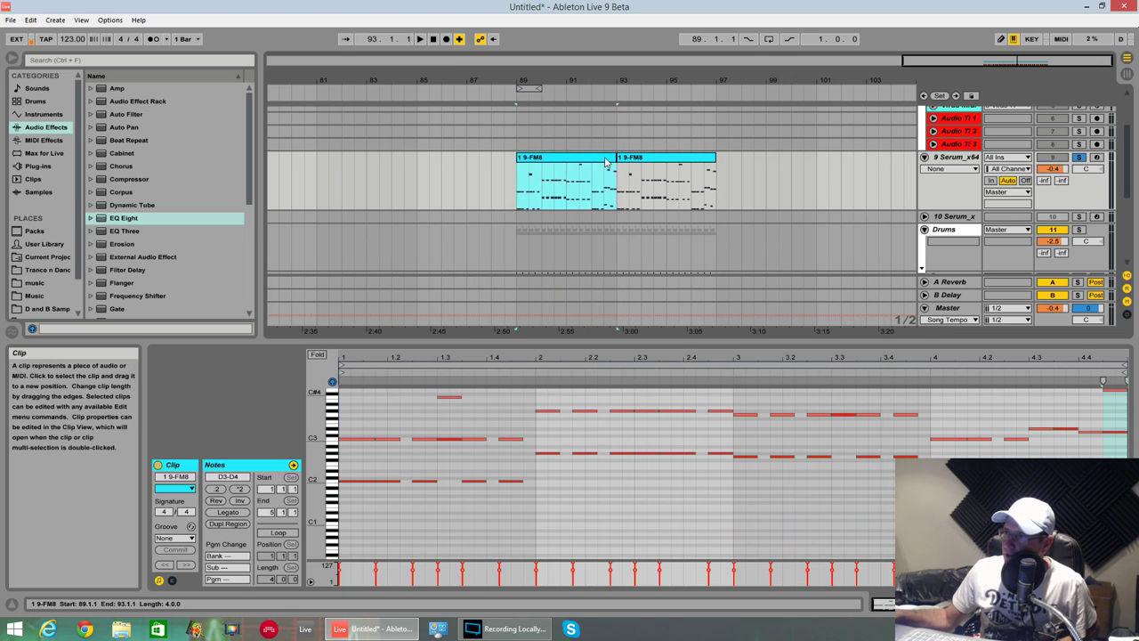
left_click_drag(650, 343, 610, 194)
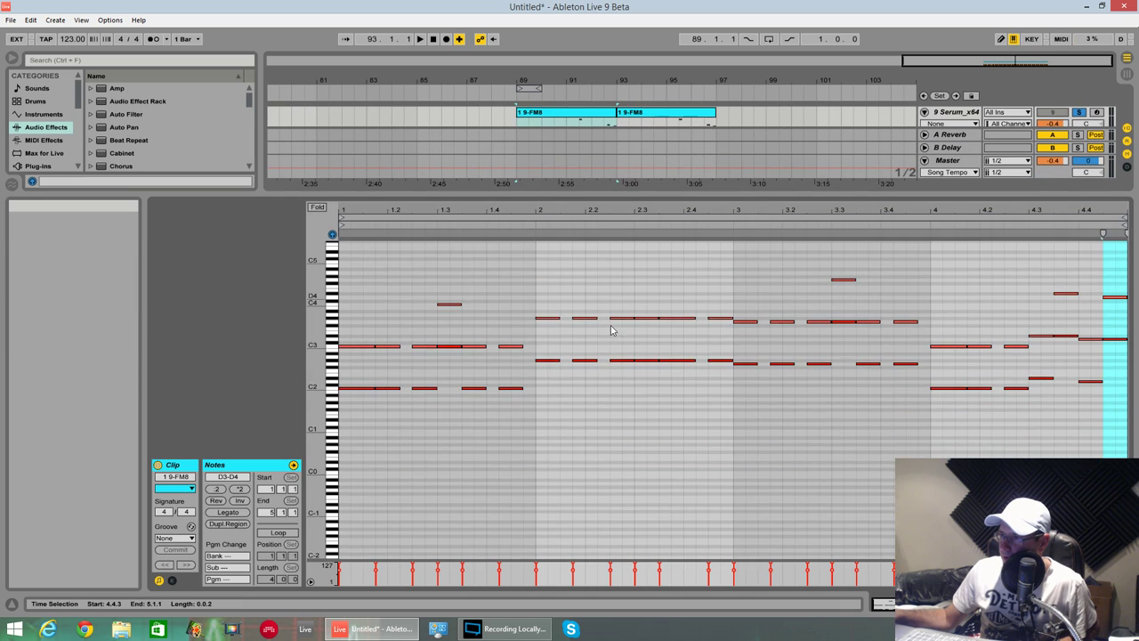
left_click_drag(421, 331, 493, 348)
left_click(450, 383, "shift")
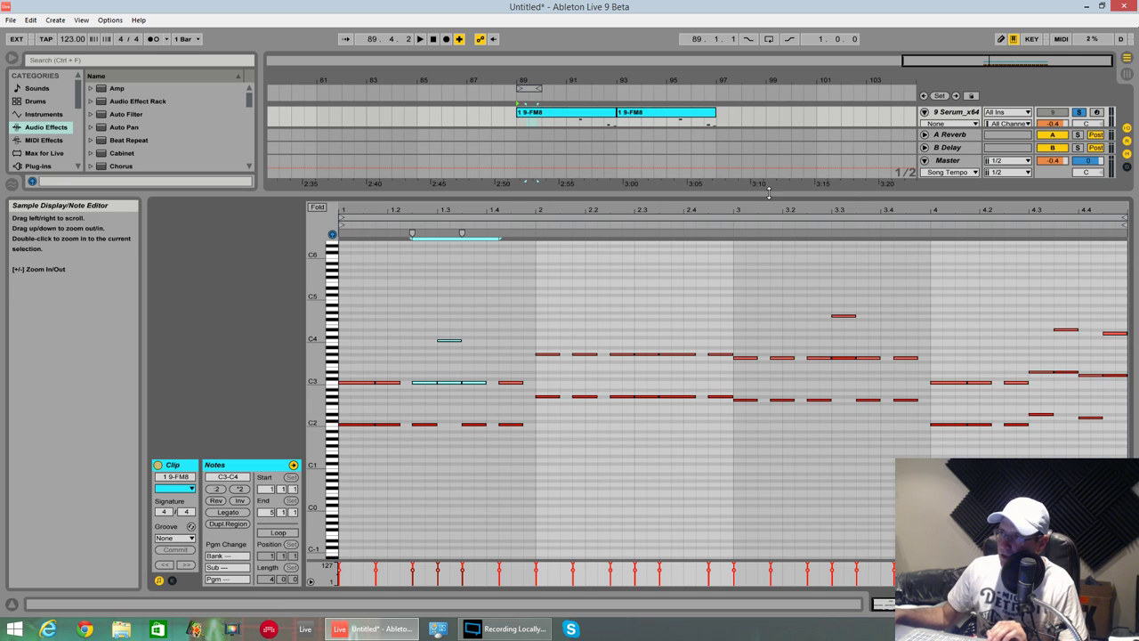
left_click_drag(601, 193, 637, 352)
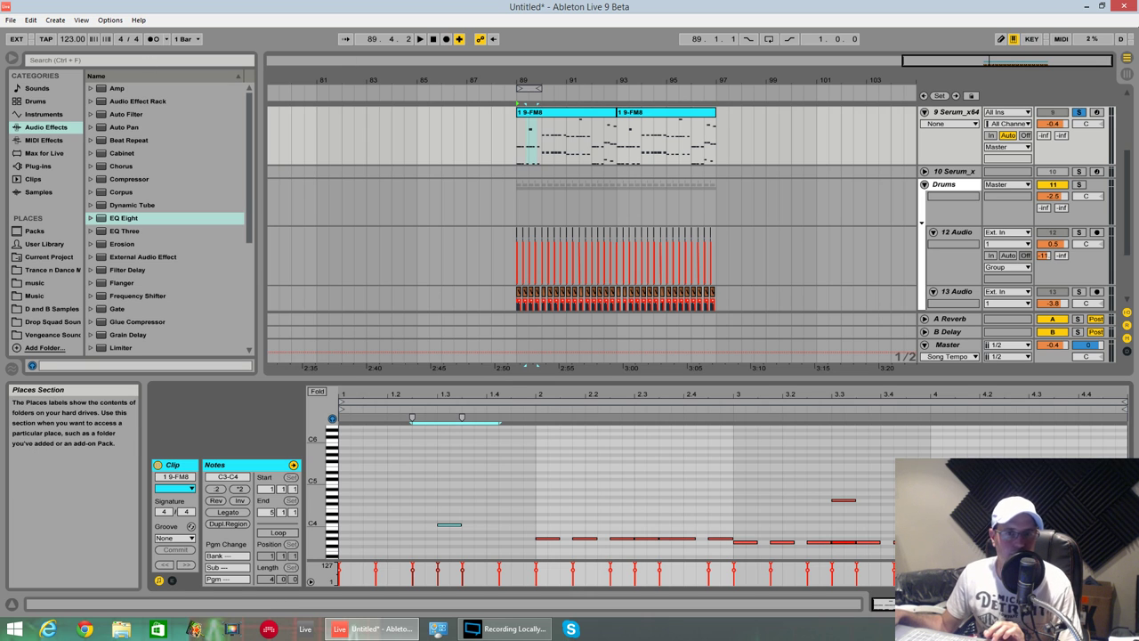
- Reopen Serum from the bass track's Serum_x64 device and move its window lower
double_click(961, 119)
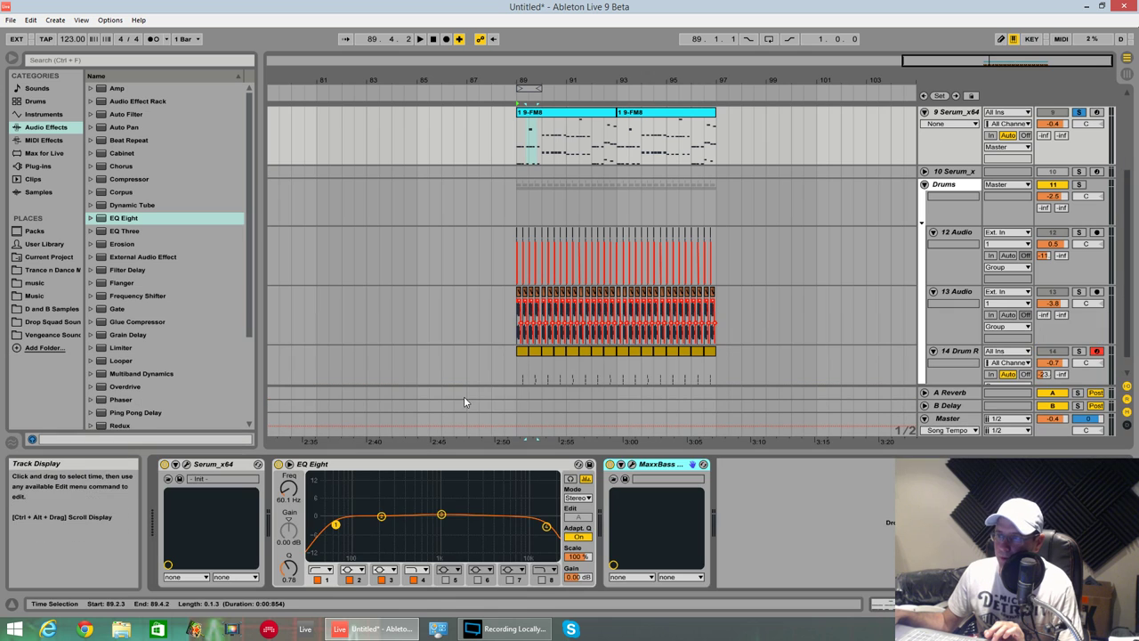
left_click(168, 479)
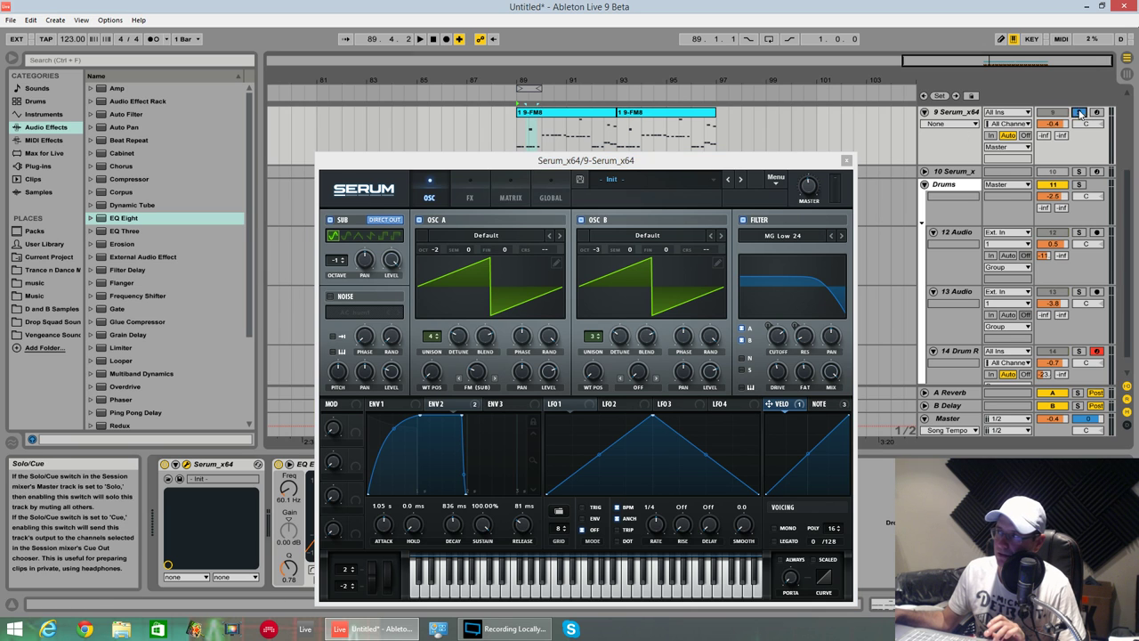
left_click_drag(663, 161, 642, 420)
- Play the project to hear the finished bass patch, repositioning Serum's window higher
key("space")
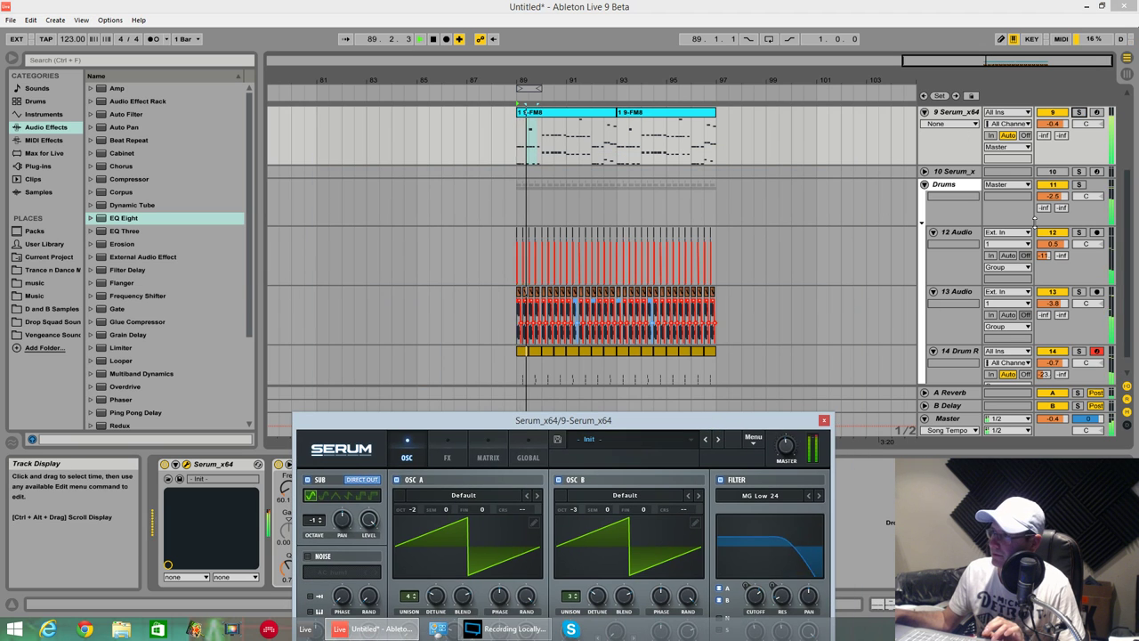
mouse_move(783, 460)
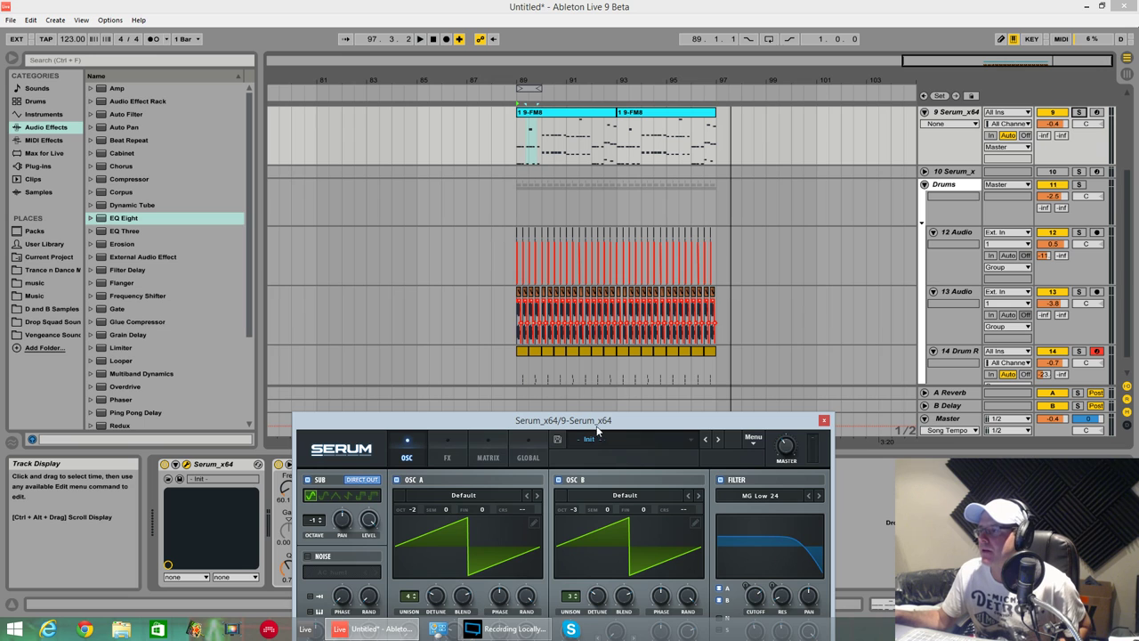
left_click_drag(602, 427, 596, 222)
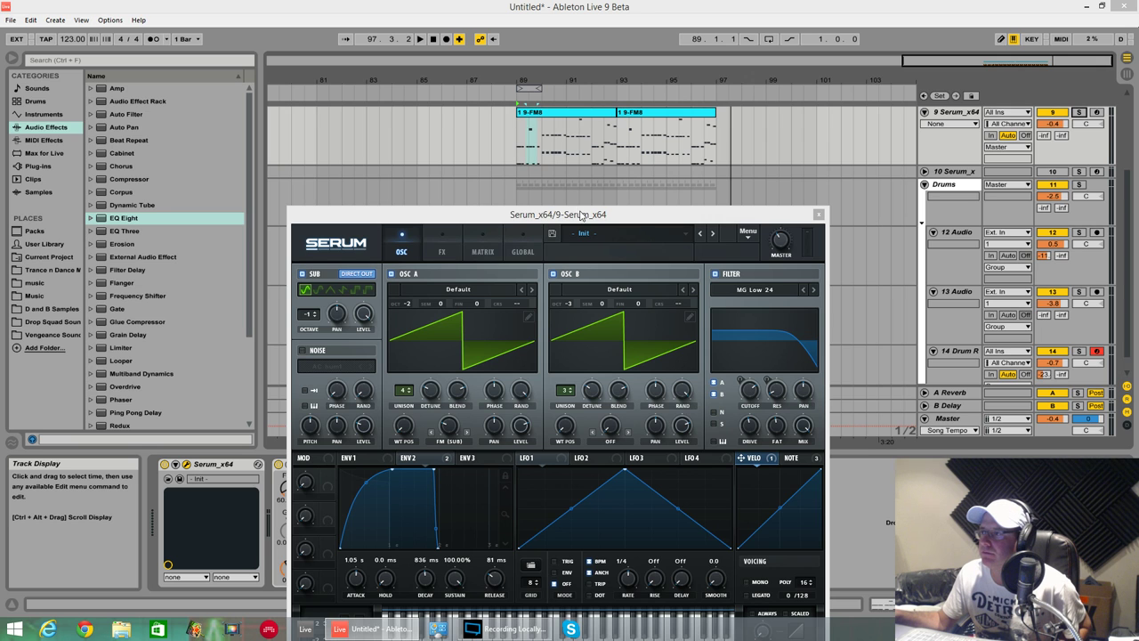
left_click_drag(581, 215, 598, 181)
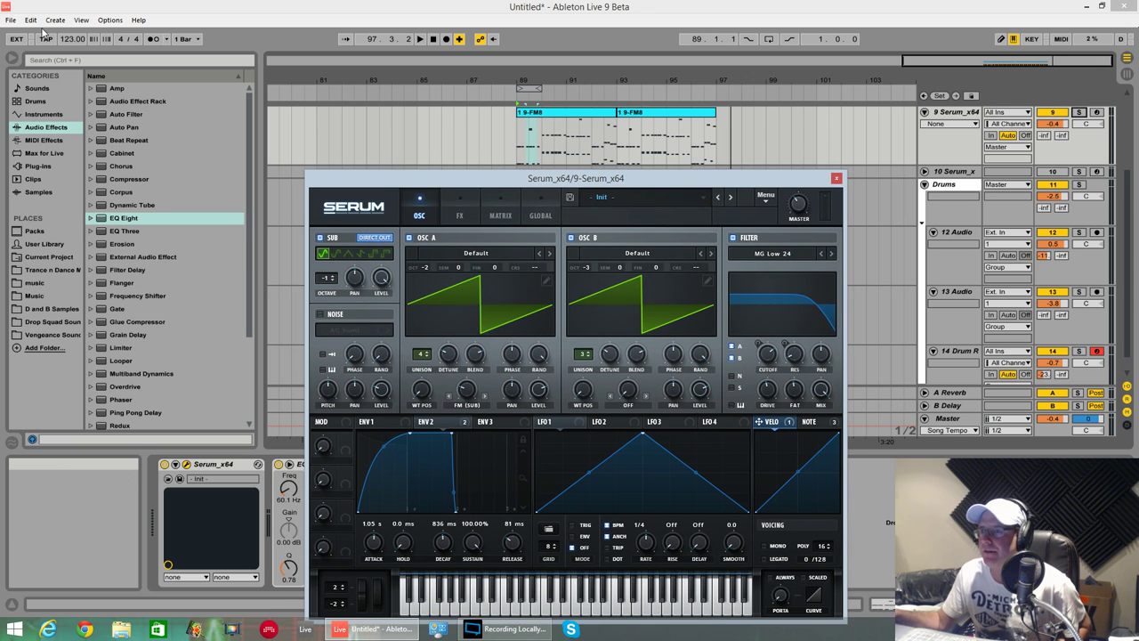